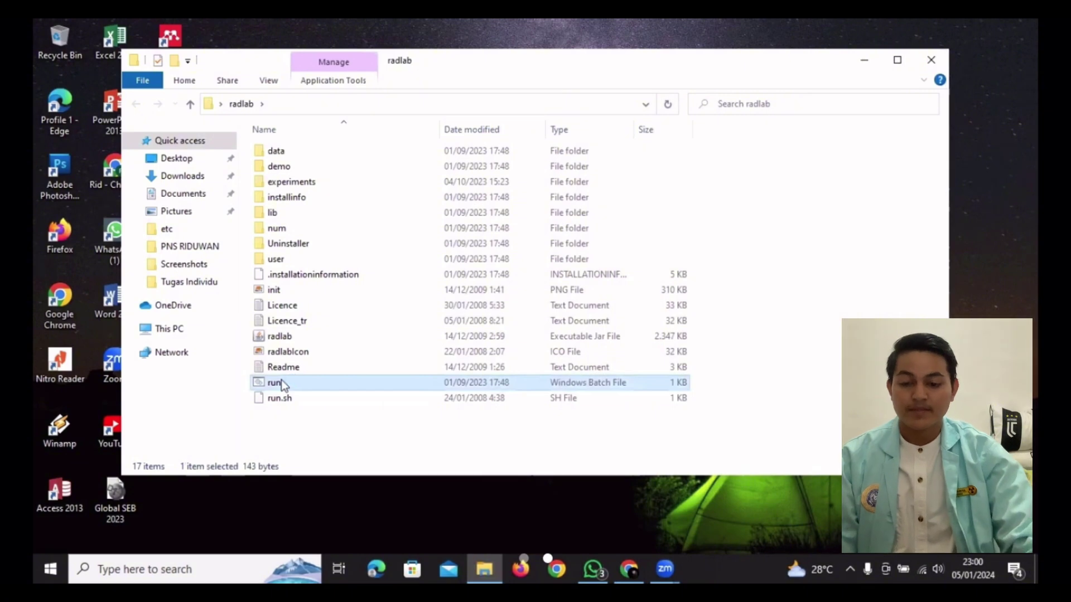
Launch RADlab from the run batch file in the radlab folder and log in as demo with the account password.
{"action": "double_click", "coordinate": [281, 383]}
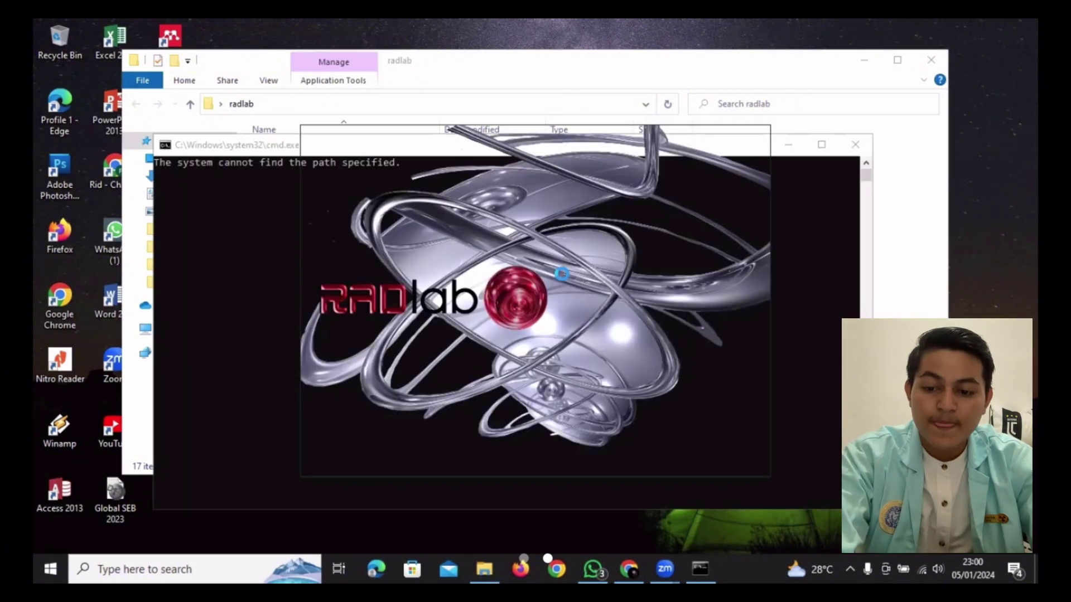
{"action": "left_click", "coordinate": [821, 145]}
{"action": "left_click", "coordinate": [575, 294]}
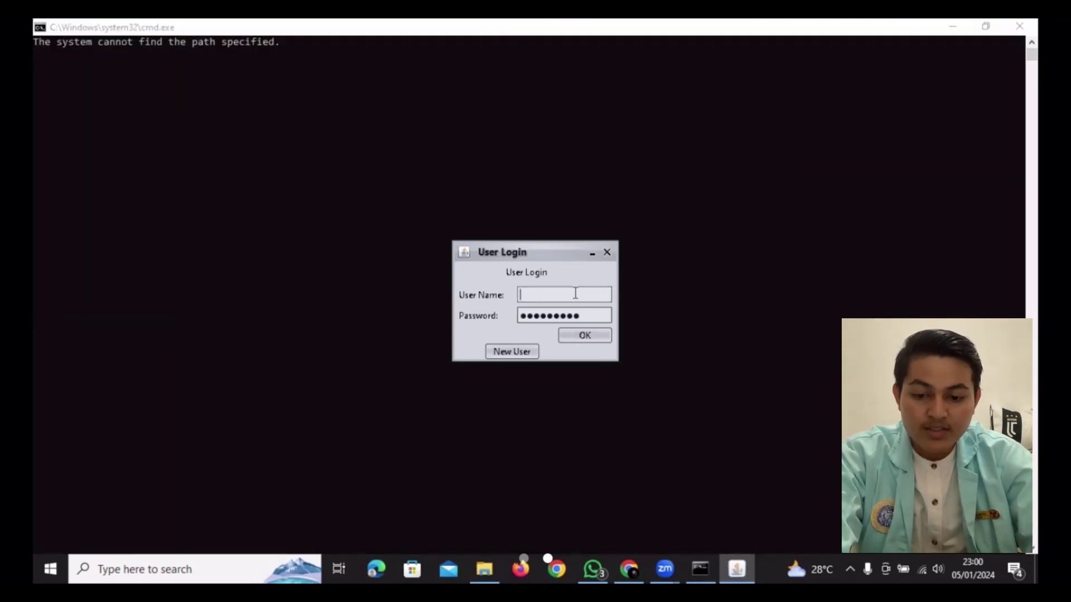
{"action": "left_click", "coordinate": [590, 318]}
{"action": "key", "text": "BackSpace"}
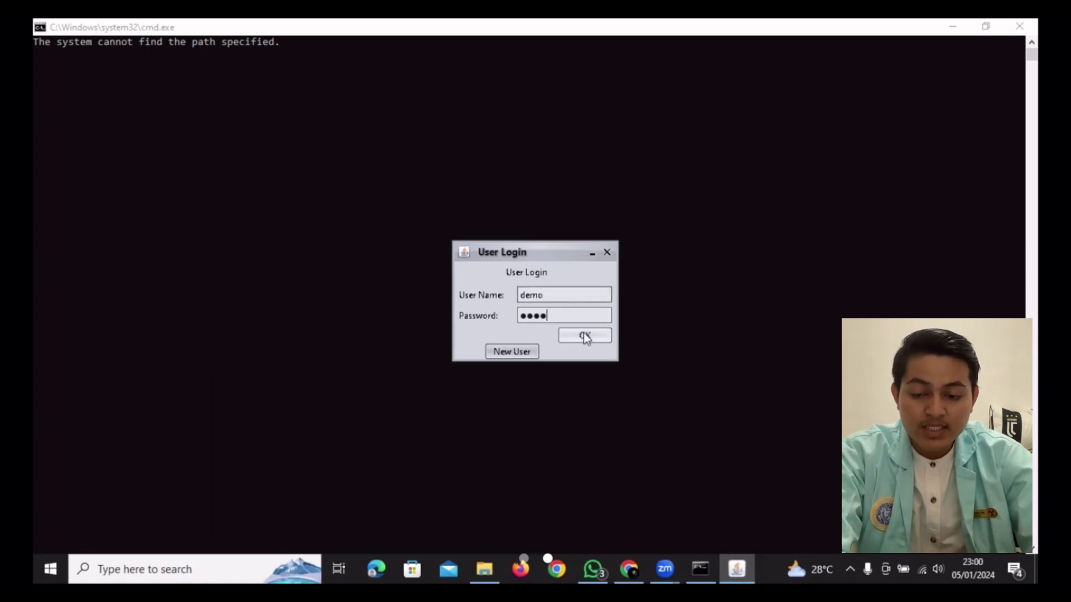
{"action": "left_click", "coordinate": [583, 333]}
{"action": "left_click", "coordinate": [656, 380]}
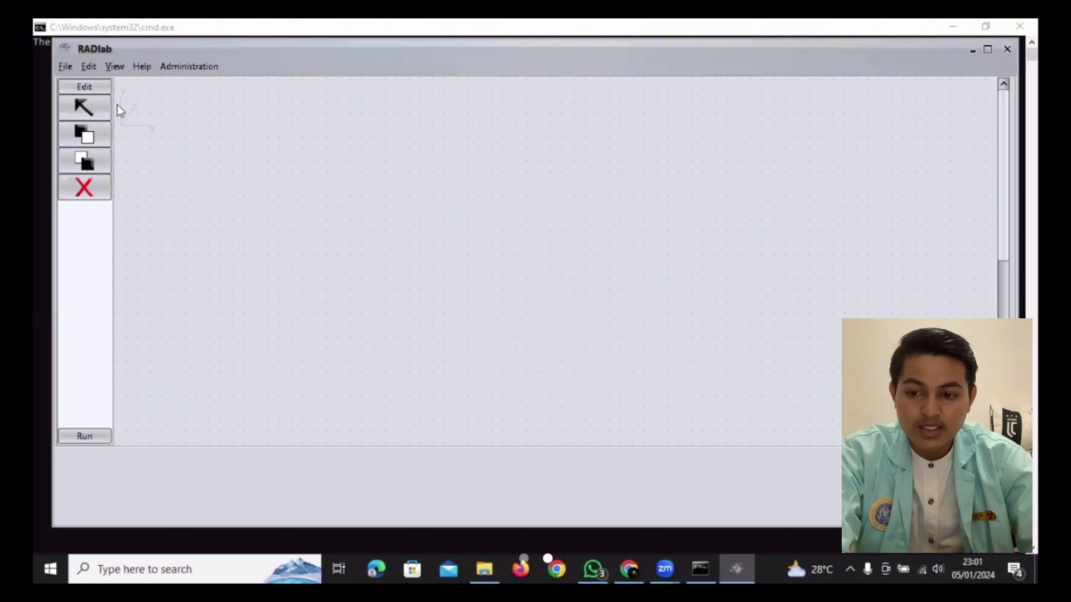
Start creating a Gamma Experiment and choose Ba-133, Co-60 and Cs-137 as its sources.
{"action": "left_click", "coordinate": [165, 68]}
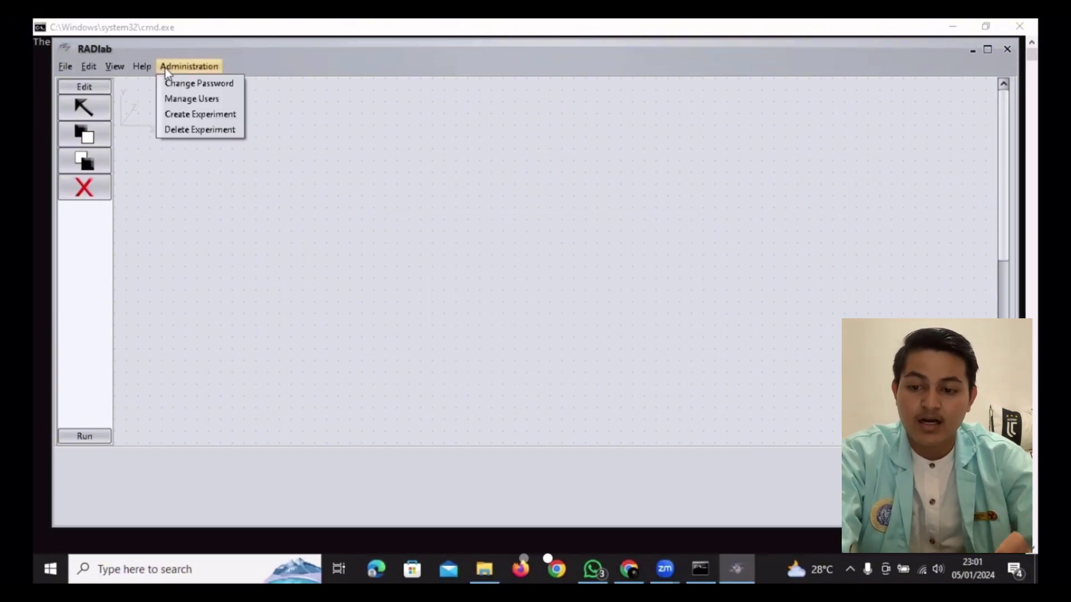
{"action": "left_click", "coordinate": [182, 116]}
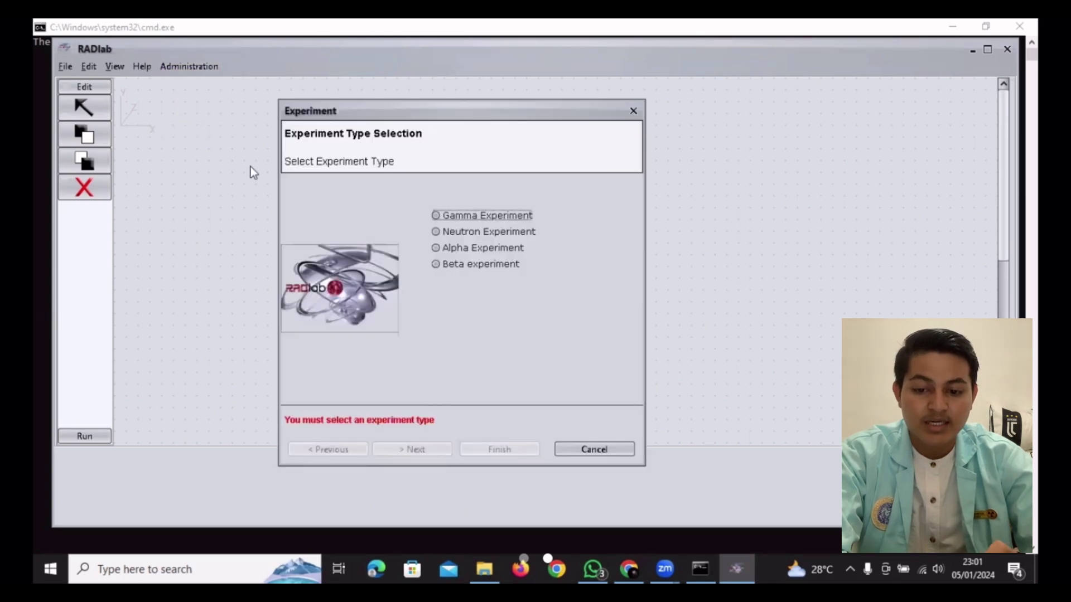
{"action": "left_click", "coordinate": [446, 215]}
{"action": "left_click", "coordinate": [428, 449]}
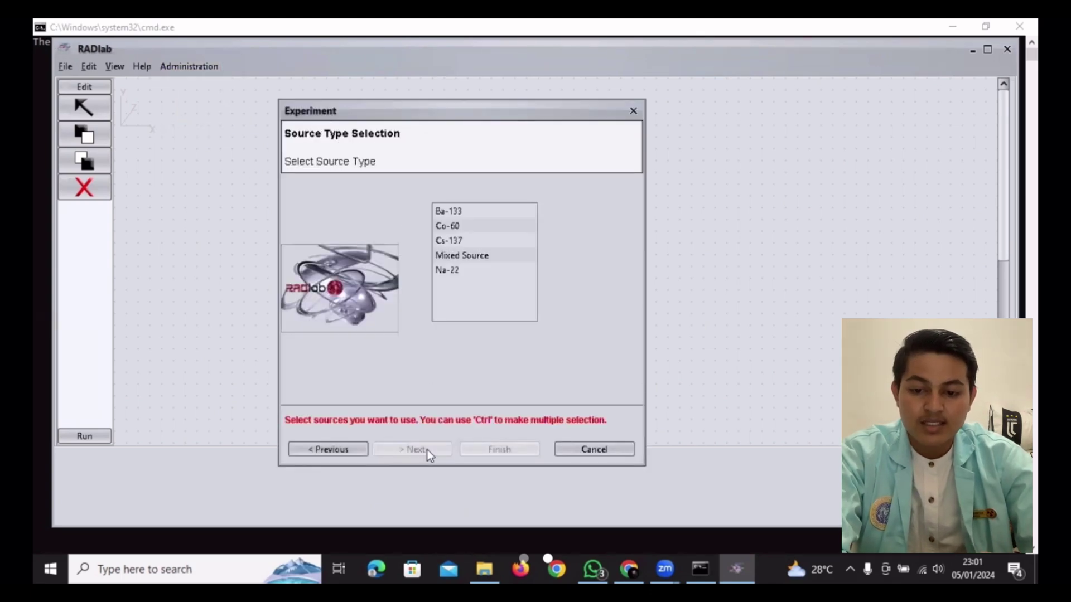
{"action": "left_click", "coordinate": [458, 213]}
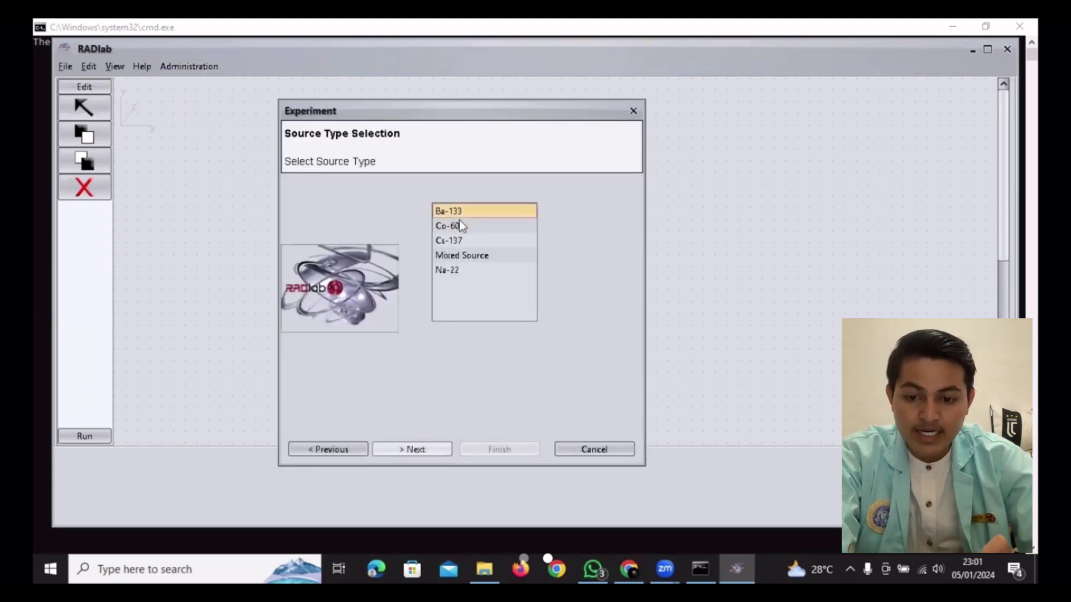
{"action": "left_click", "coordinate": [422, 446]}
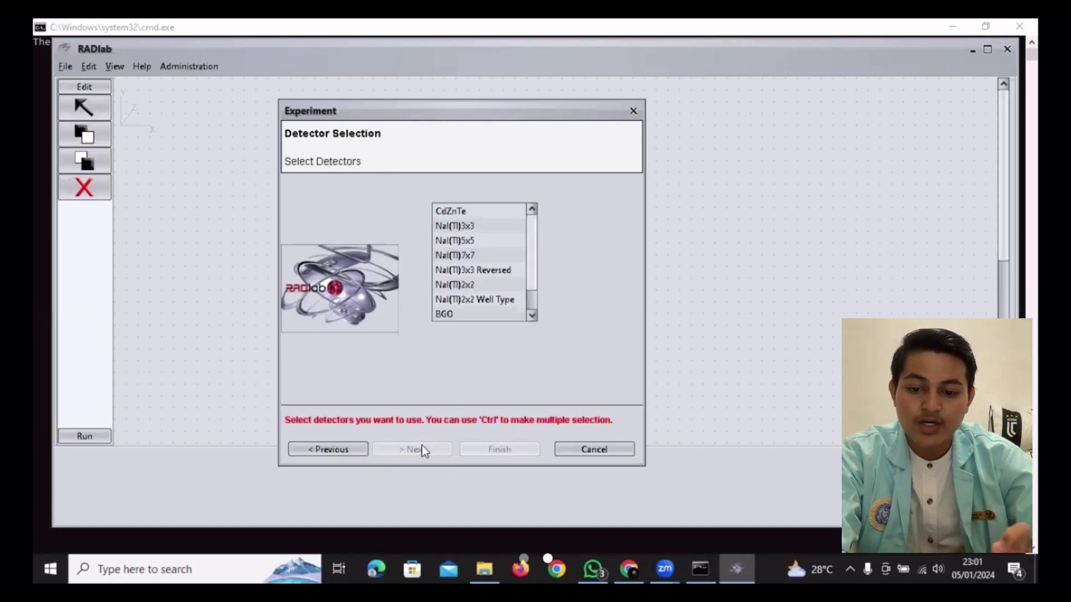
Choose Geiger Muller as the experiment's detector and continue to the component selection.
{"action": "scroll", "coordinate": [527, 248], "scroll_direction": "down", "scroll_amount": 2}
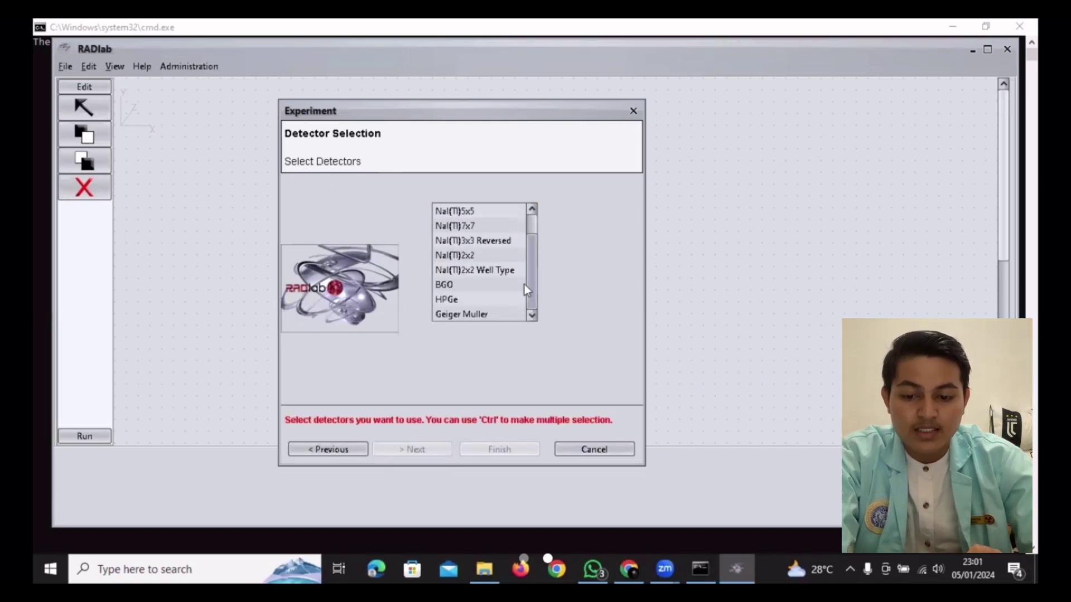
{"action": "left_click", "coordinate": [495, 315]}
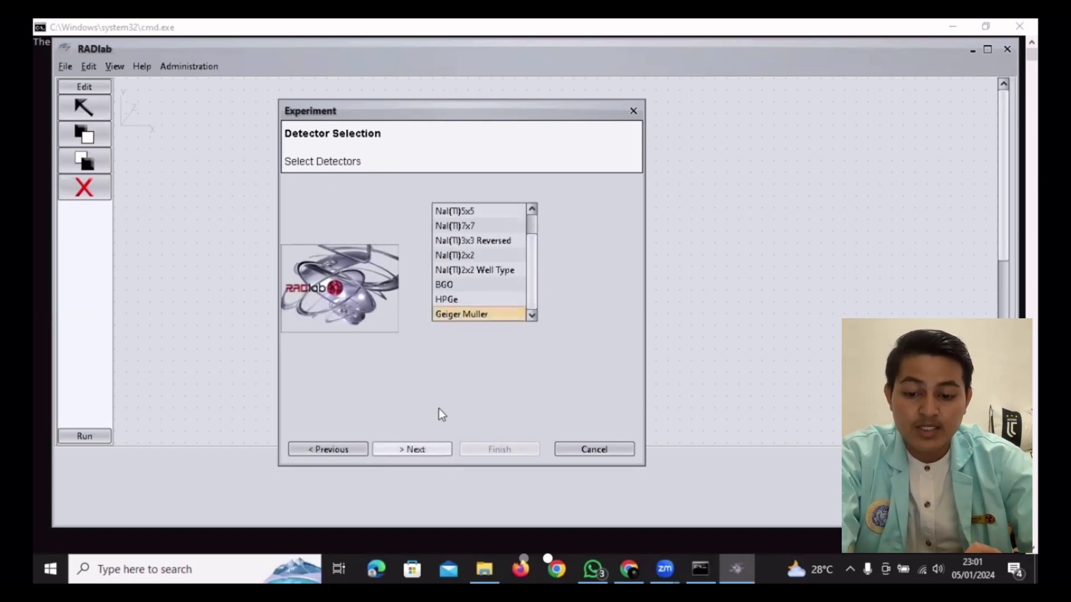
{"action": "left_click", "coordinate": [424, 446]}
Select the Amplifier, PreAmplifier, HV Supplier and Counter as the experiment's components.
{"action": "left_click", "coordinate": [520, 212]}
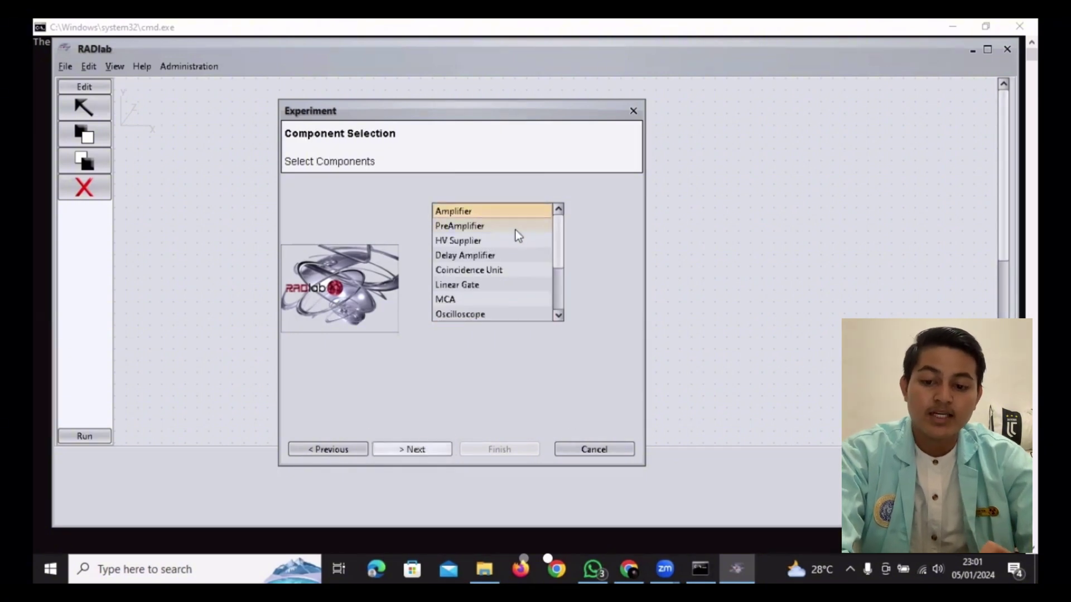
{"action": "left_click", "coordinate": [515, 229], "text": "ctrl"}
{"action": "left_click", "coordinate": [514, 238], "text": "ctrl"}
{"action": "left_click_drag", "start_coordinate": [558, 235], "coordinate": [559, 282]}
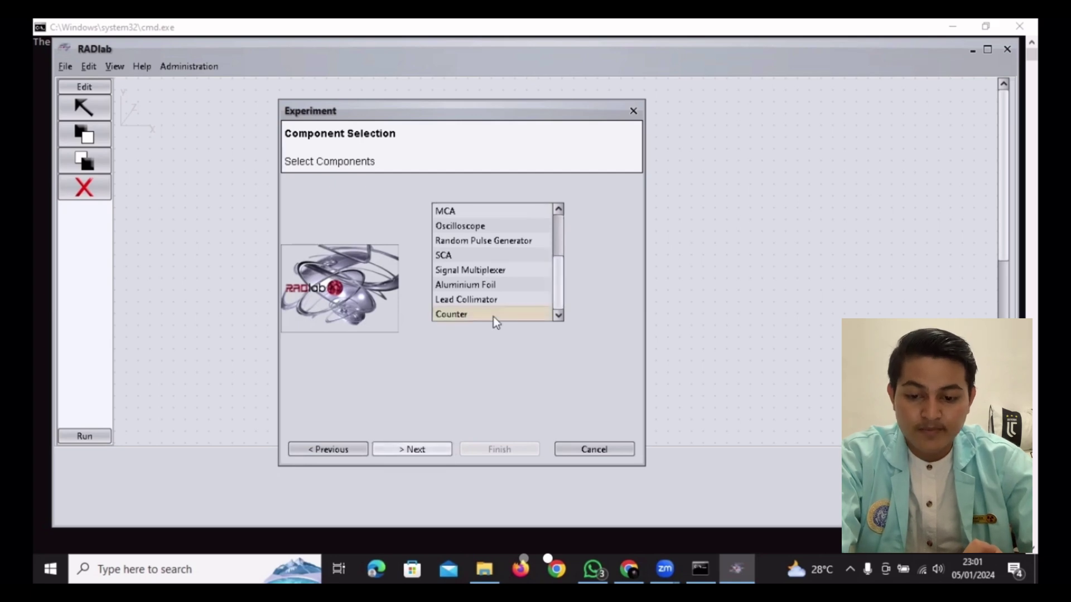
{"action": "left_click", "coordinate": [493, 317], "text": "ctrl"}
{"action": "scroll", "coordinate": [562, 234], "scroll_direction": "up", "scroll_amount": 2}
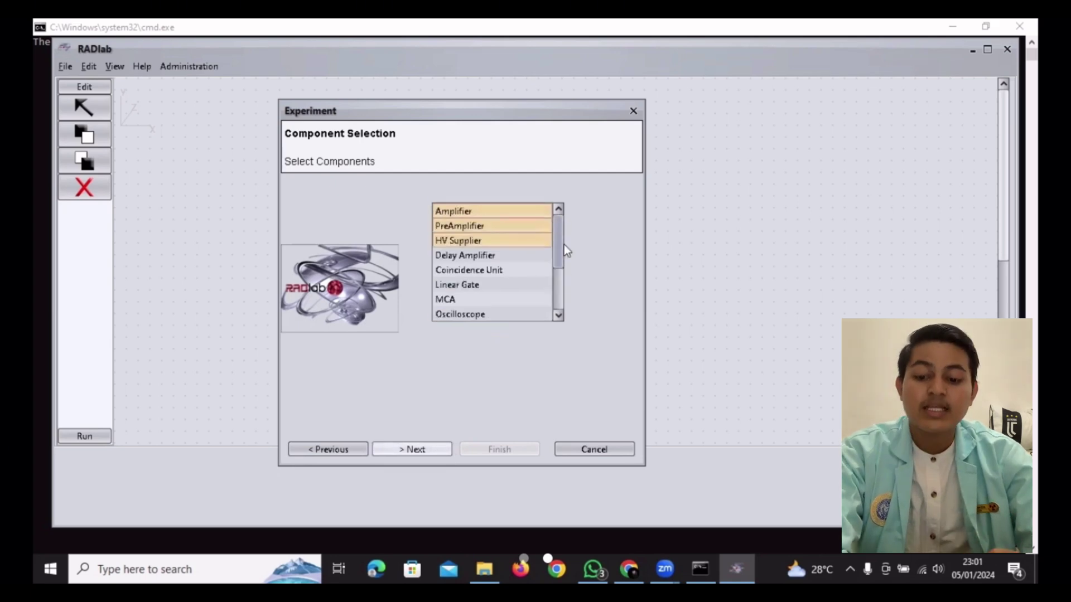
{"action": "scroll", "coordinate": [529, 279], "scroll_direction": "down", "scroll_amount": 2}
{"action": "left_click", "coordinate": [443, 450]}
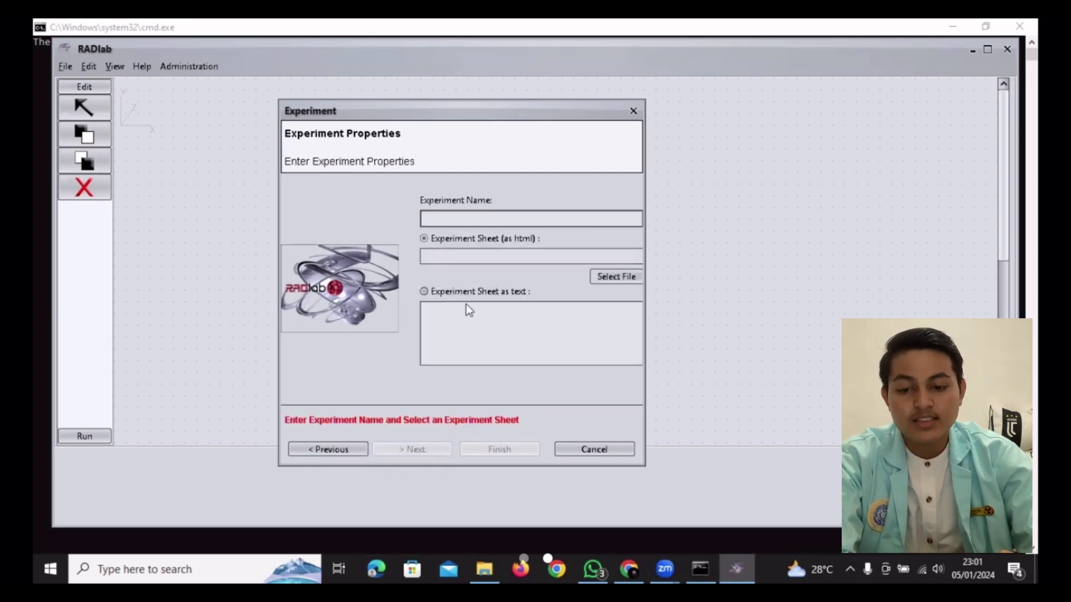
Name the experiment "Menentukan cacahan radiasi berdasarkan jarak".
{"action": "left_click", "coordinate": [480, 219]}
{"action": "type", "text": "Menentukan caca"}
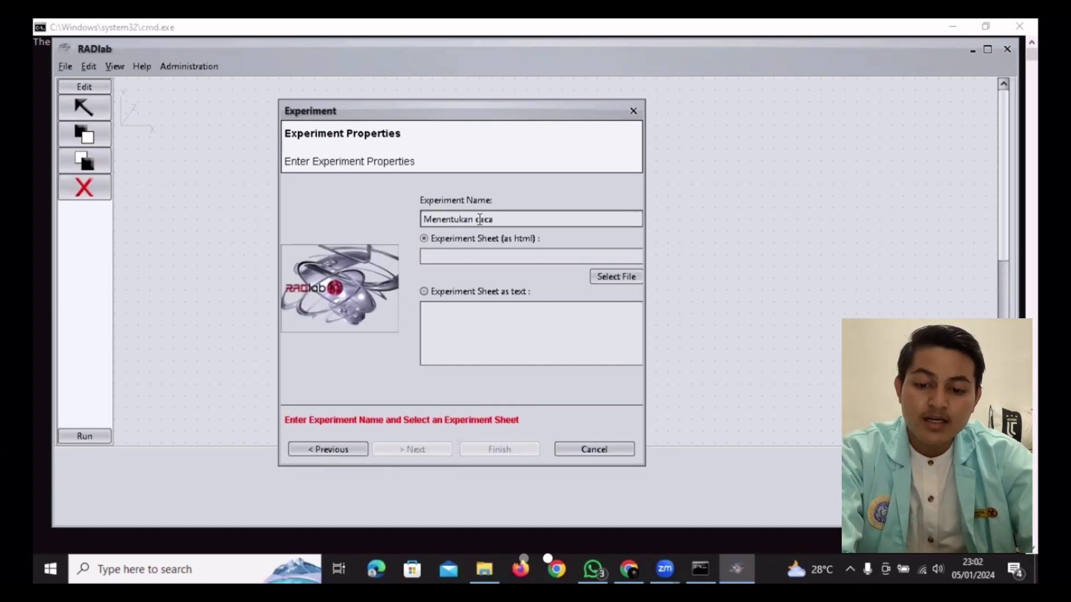
{"action": "type", "text": "han radiasi berdas"}
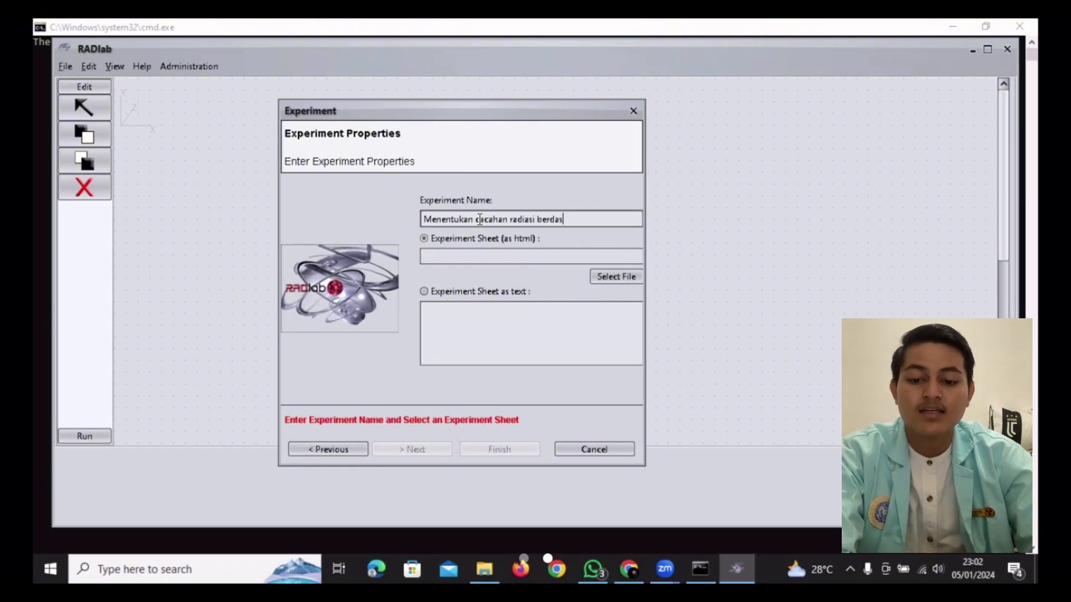
{"action": "type", "text": "arkan"}
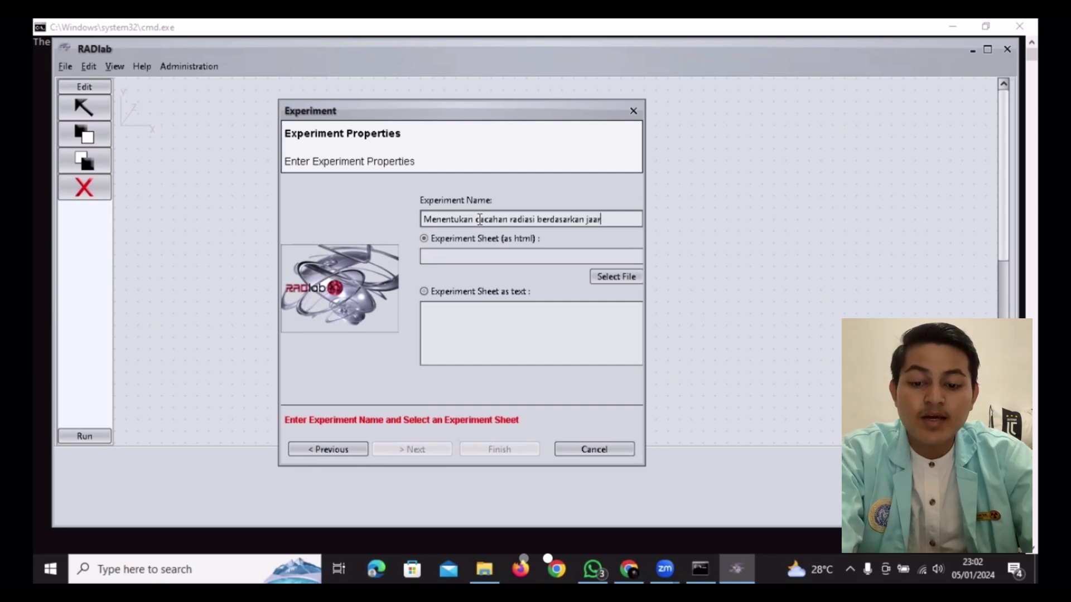
{"action": "type", "text": " jarak"}
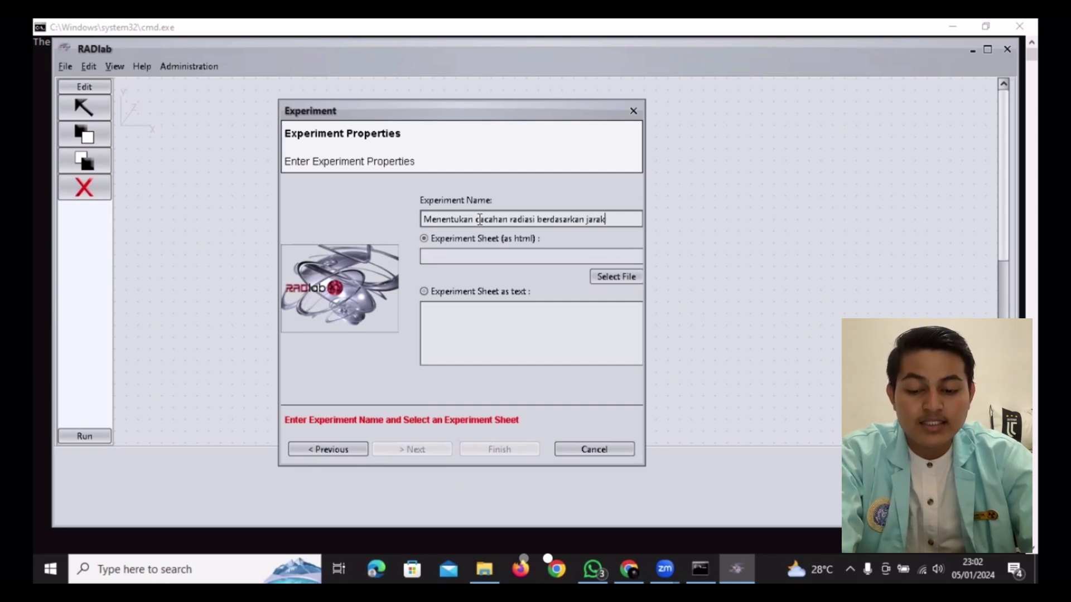
Set the experiment sheet to plain text and fill it with a copy of the experiment name.
{"action": "left_click", "coordinate": [424, 292]}
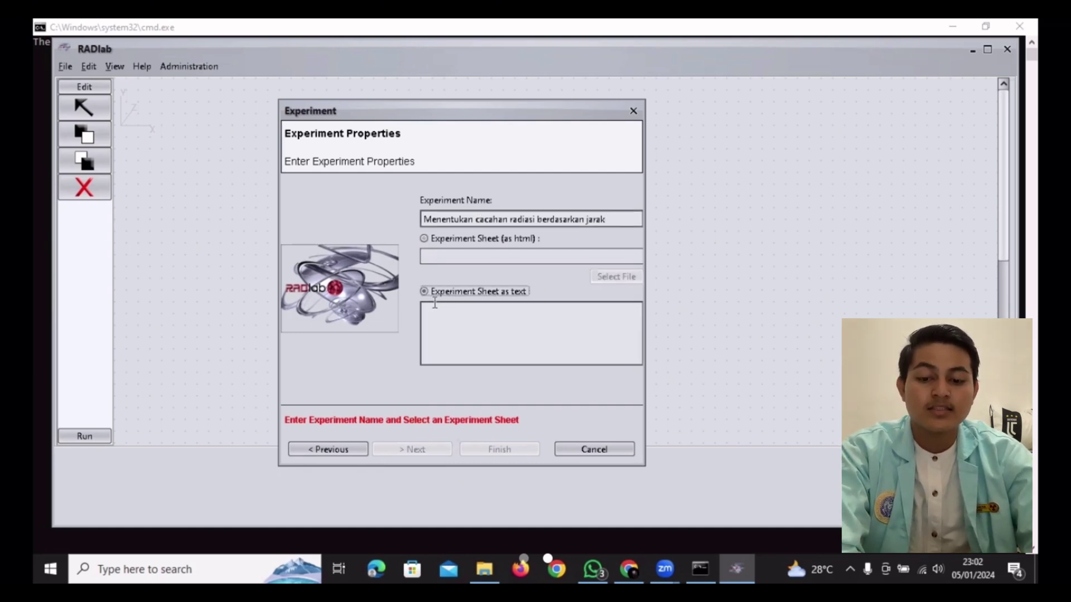
{"action": "left_click", "coordinate": [606, 219]}
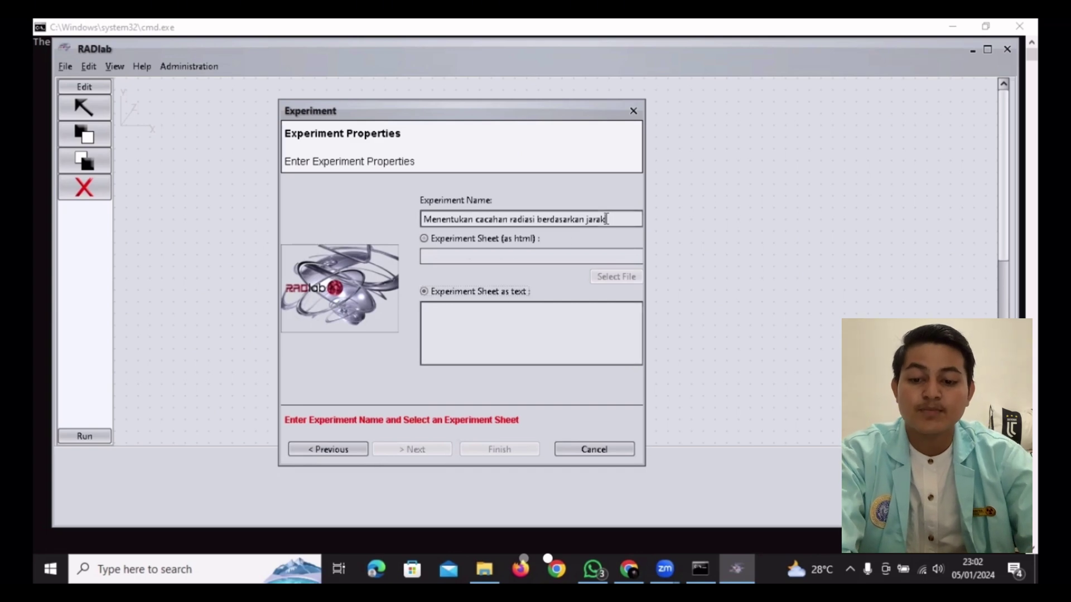
{"action": "triple_click", "coordinate": [606, 219]}
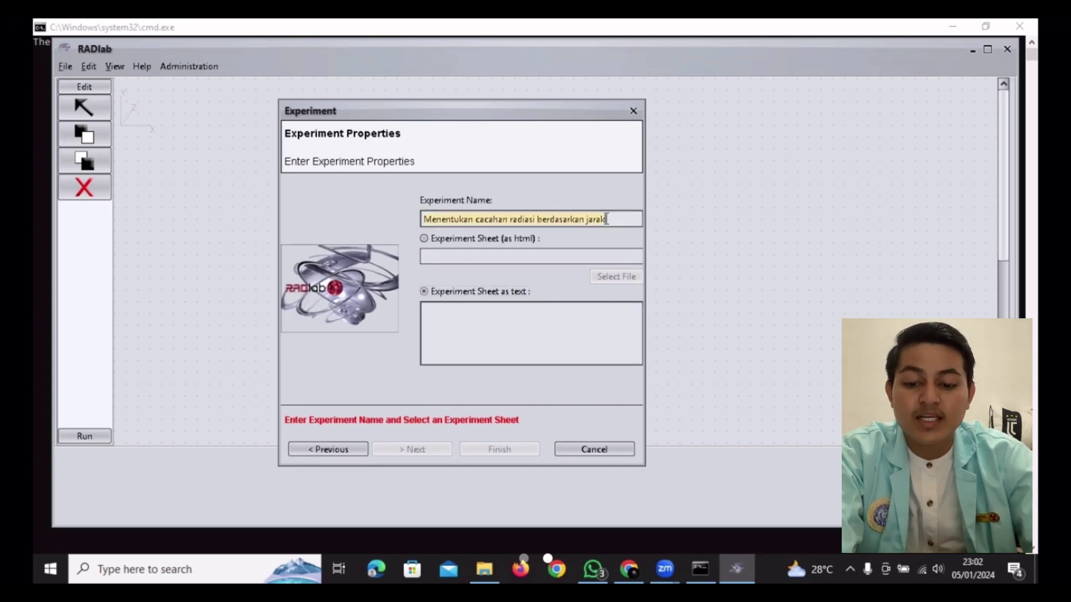
{"action": "key", "text": "ctrl+c"}
{"action": "left_click", "coordinate": [526, 339]}
{"action": "key", "text": "ctrl+v"}
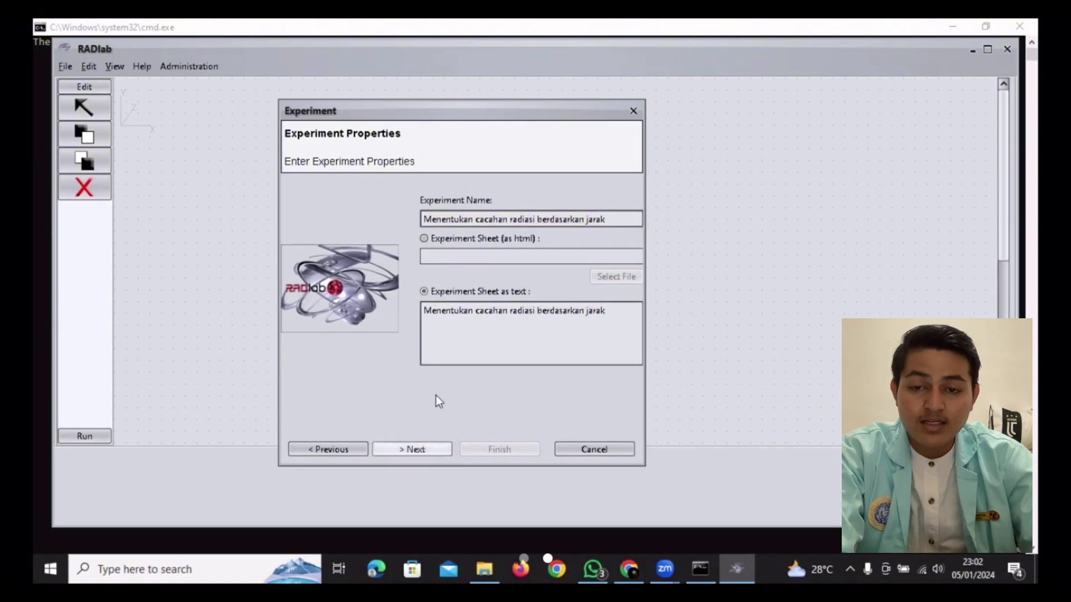
{"action": "left_click", "coordinate": [426, 449]}
Review the sources and components in the experiment check and finish creating the experiment.
{"action": "left_click", "coordinate": [557, 340]}
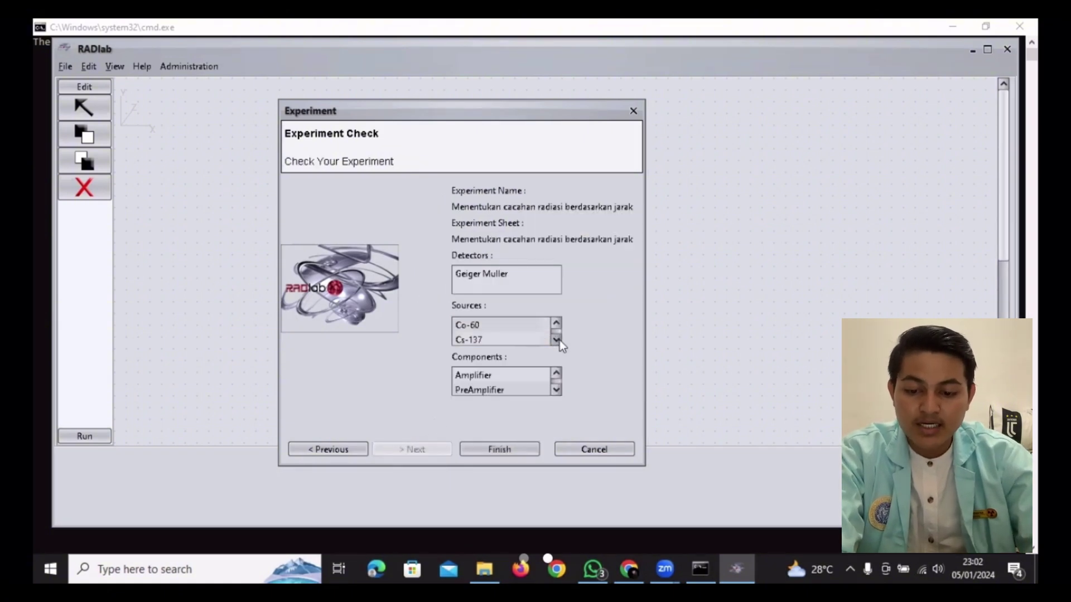
{"action": "left_click", "coordinate": [556, 390]}
{"action": "left_click", "coordinate": [556, 390]}
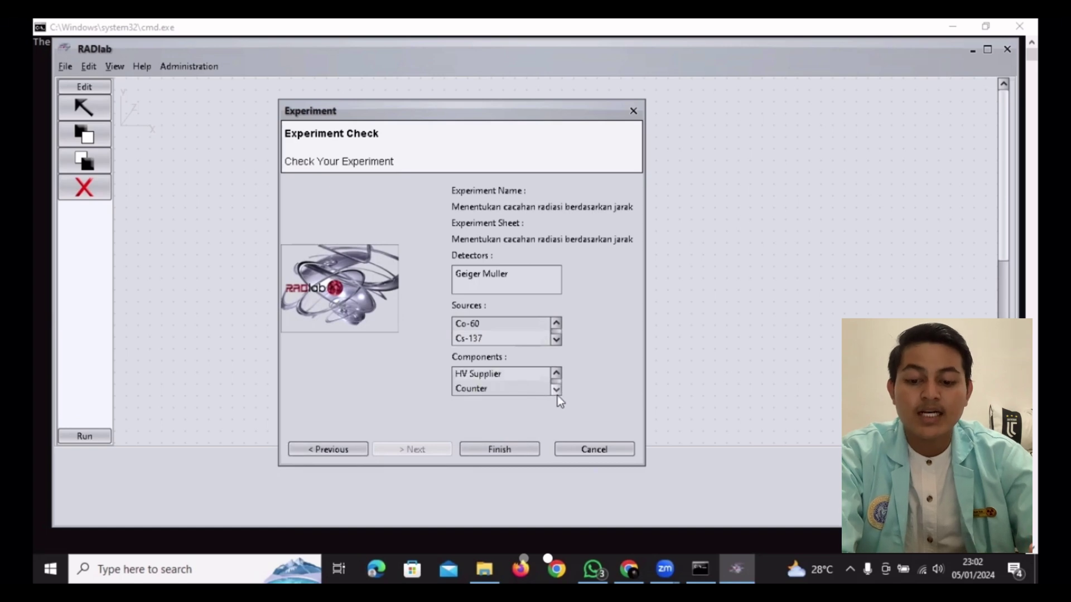
{"action": "left_click", "coordinate": [516, 448]}
Open the experiment "Menentukan cacahan radiasi berdasarkan jarak" from the experiment selection.
{"action": "left_click", "coordinate": [65, 67]}
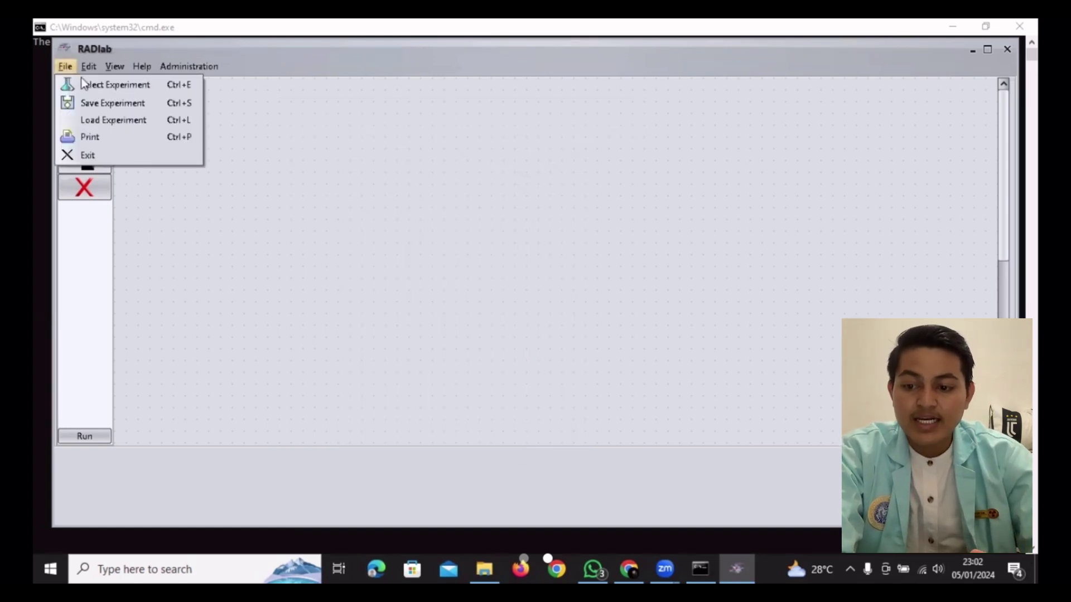
{"action": "left_click", "coordinate": [90, 85]}
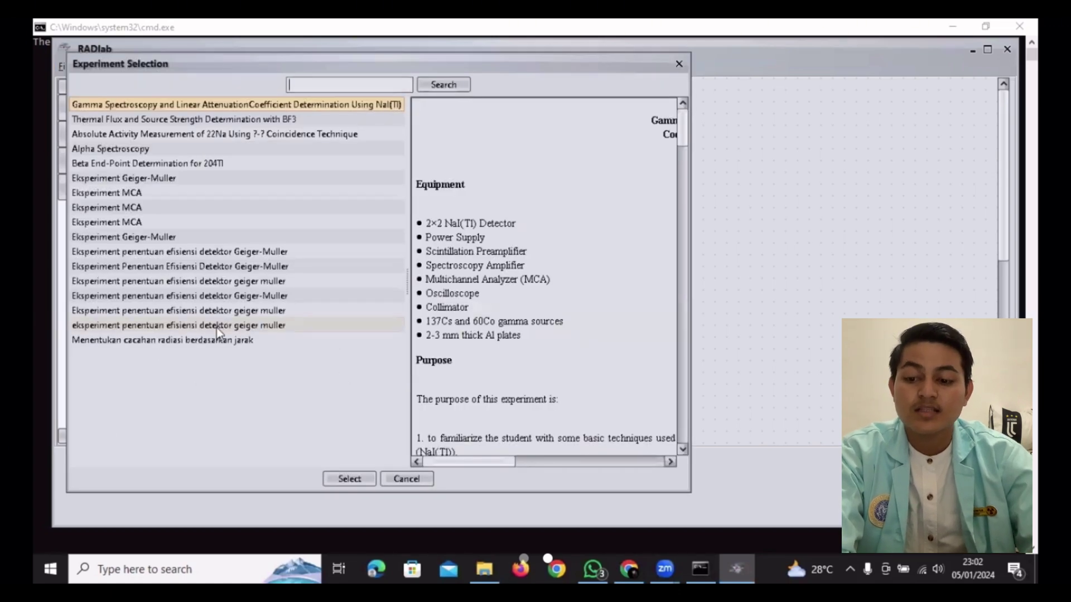
{"action": "left_click", "coordinate": [218, 340]}
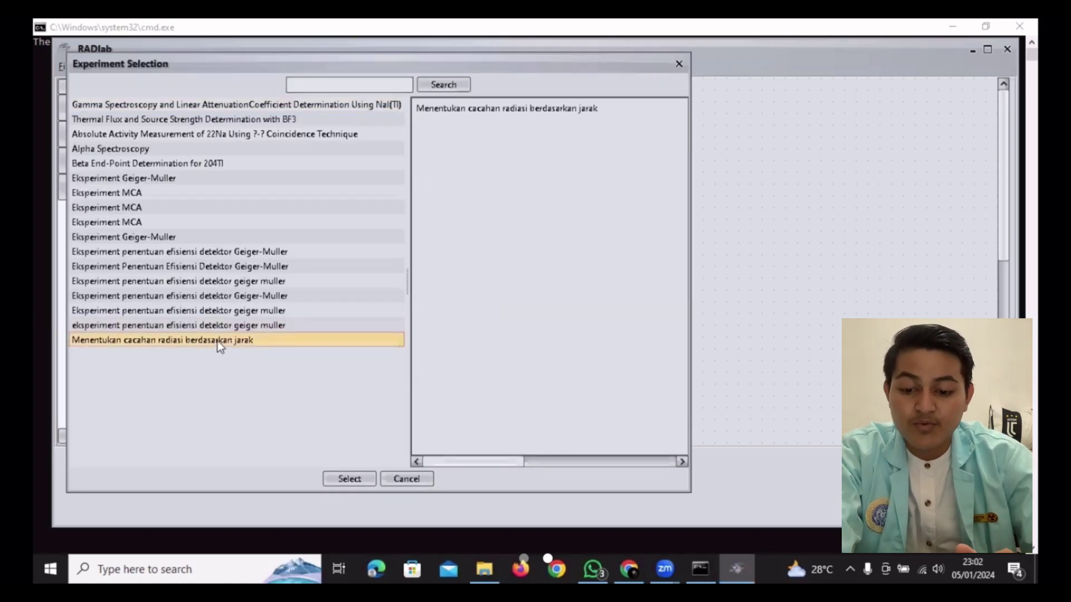
{"action": "left_click", "coordinate": [364, 480]}
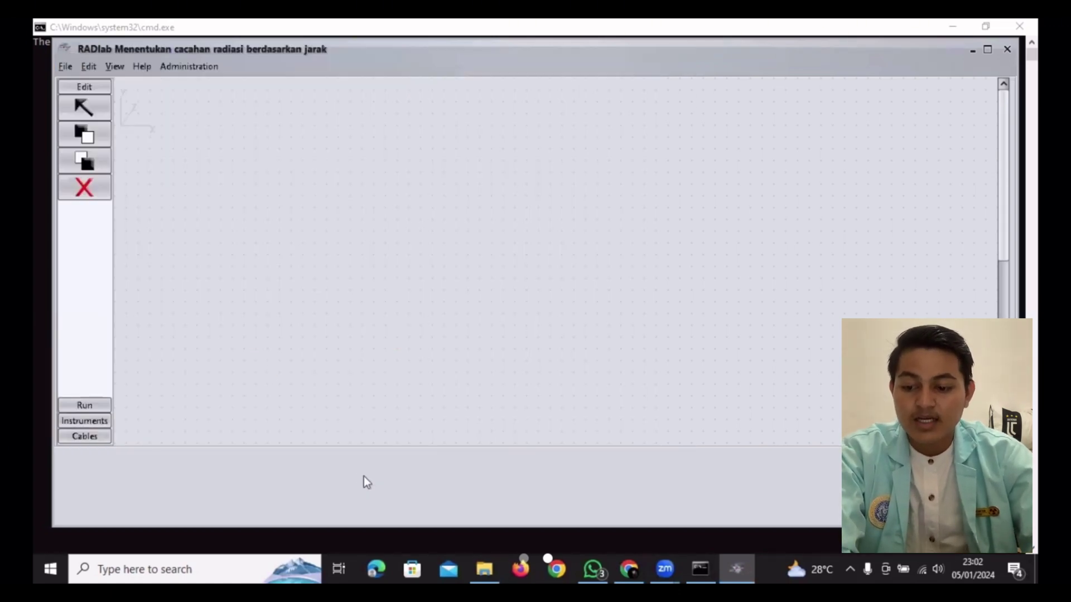
Place the Geiger Muller detector and an amplifier on the workspace, moving them apart with the amplifier to the left of the detector.
{"action": "left_click", "coordinate": [101, 417]}
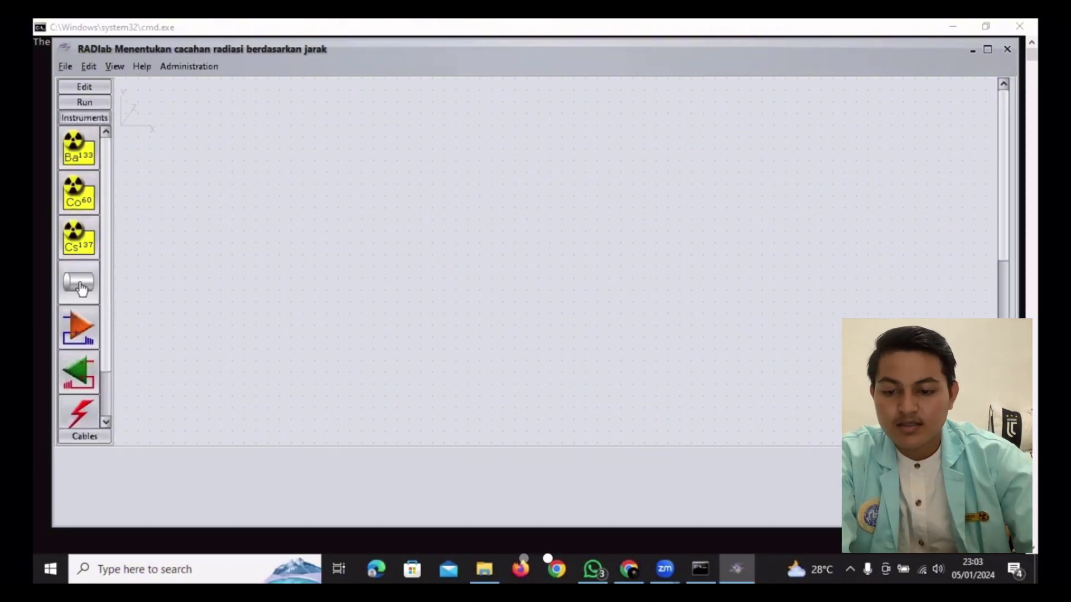
{"action": "left_click", "coordinate": [78, 282]}
{"action": "left_click", "coordinate": [264, 212]}
{"action": "left_click", "coordinate": [78, 328]}
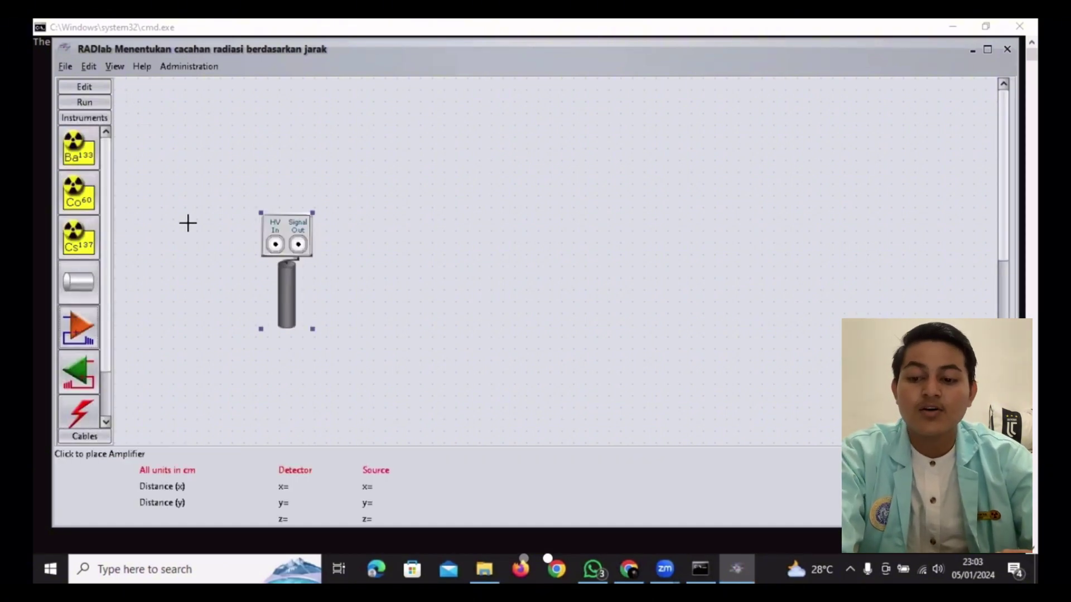
{"action": "left_click", "coordinate": [193, 221]}
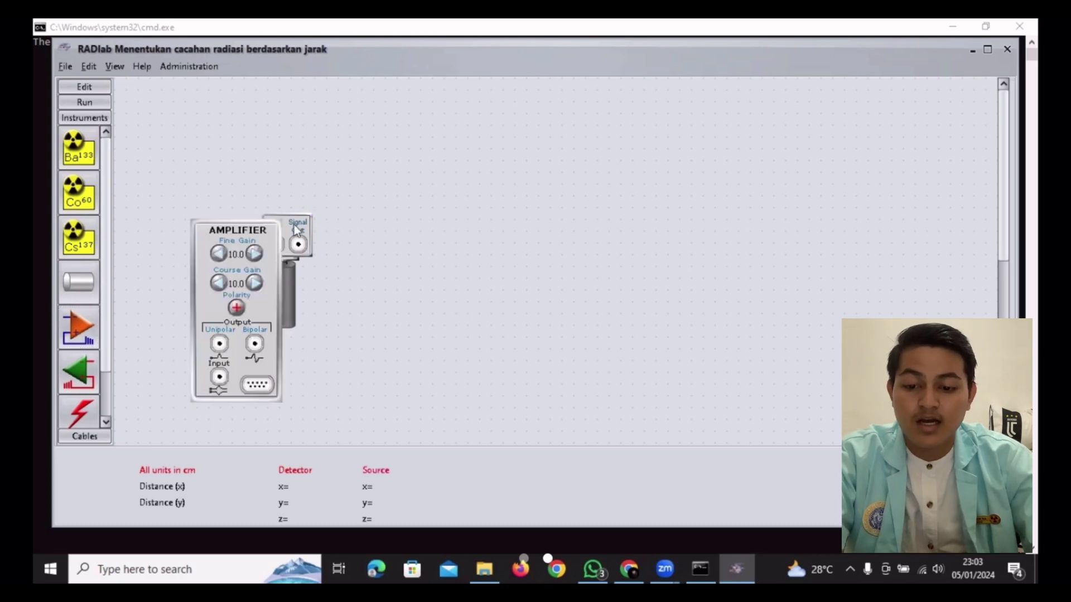
{"action": "left_click_drag", "start_coordinate": [297, 229], "coordinate": [449, 229]}
{"action": "left_click_drag", "start_coordinate": [237, 229], "coordinate": [267, 195]}
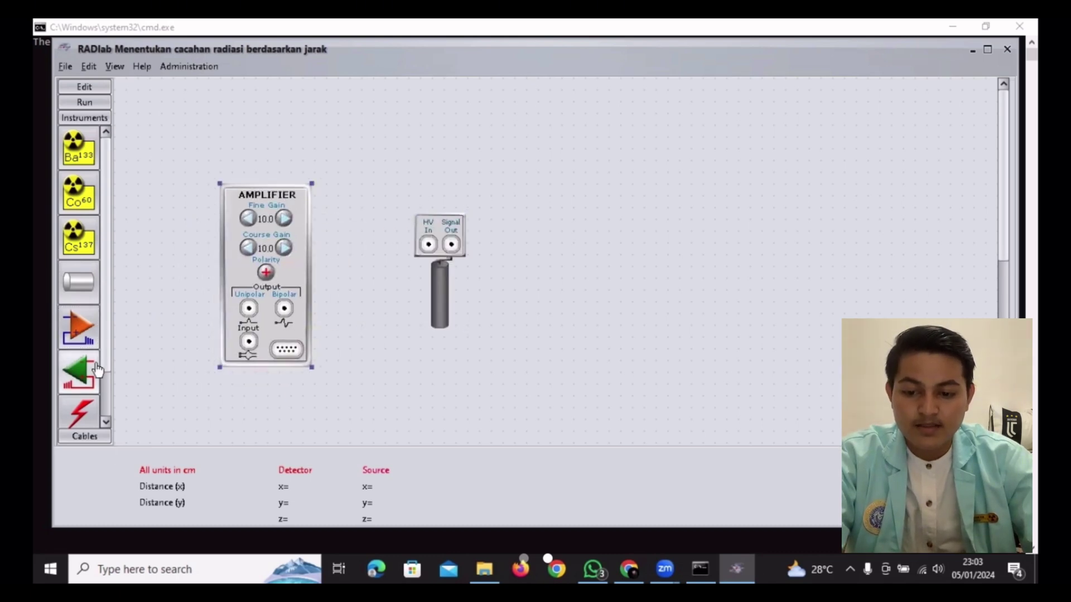
Add a preamplifier to the right of the detector and an HV power supply to the right of the preamplifier.
{"action": "left_click", "coordinate": [98, 369]}
{"action": "left_click", "coordinate": [353, 234]}
{"action": "left_click_drag", "start_coordinate": [363, 246], "coordinate": [516, 234]}
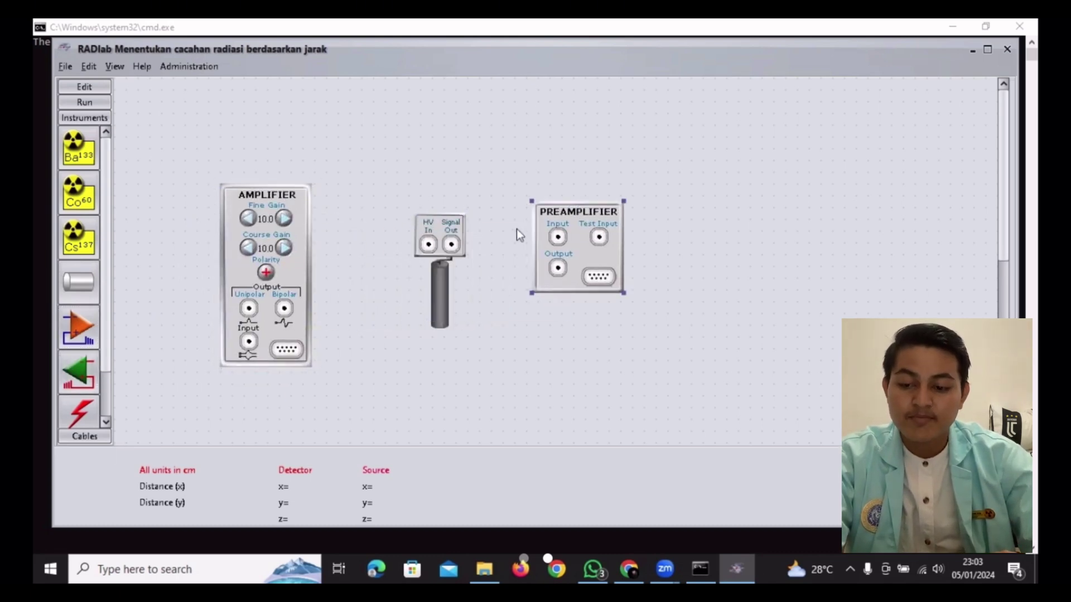
{"action": "left_click", "coordinate": [79, 413]}
{"action": "left_click", "coordinate": [712, 223]}
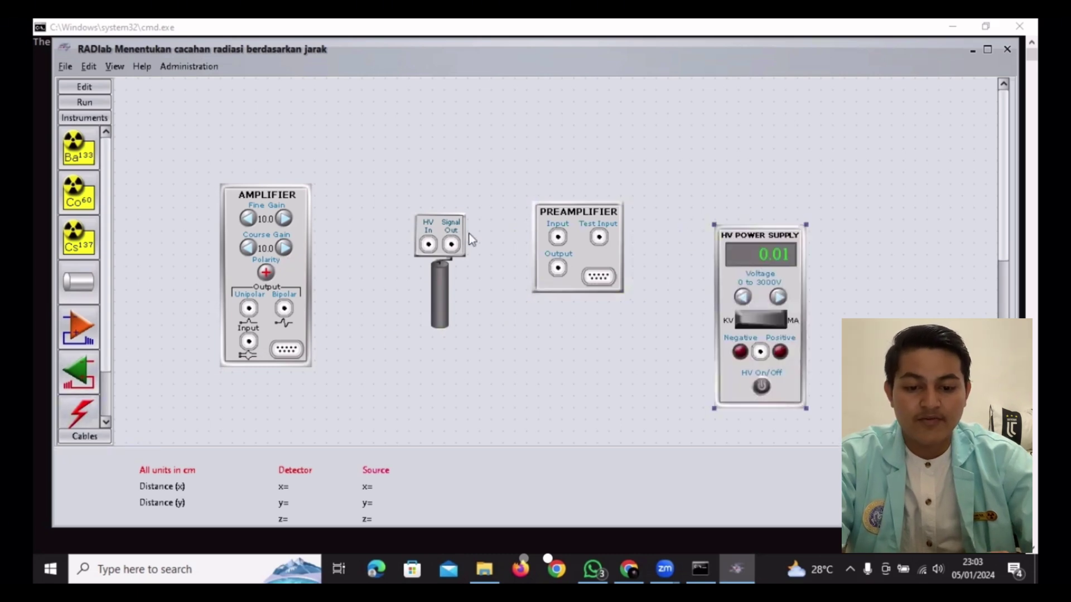
Swap the positions of the HV power supply and the amplifier, and place a counter on the far side of the amplifier.
{"action": "left_click_drag", "start_coordinate": [741, 239], "coordinate": [723, 213]}
{"action": "scroll", "coordinate": [83, 368], "scroll_direction": "down", "scroll_amount": 1}
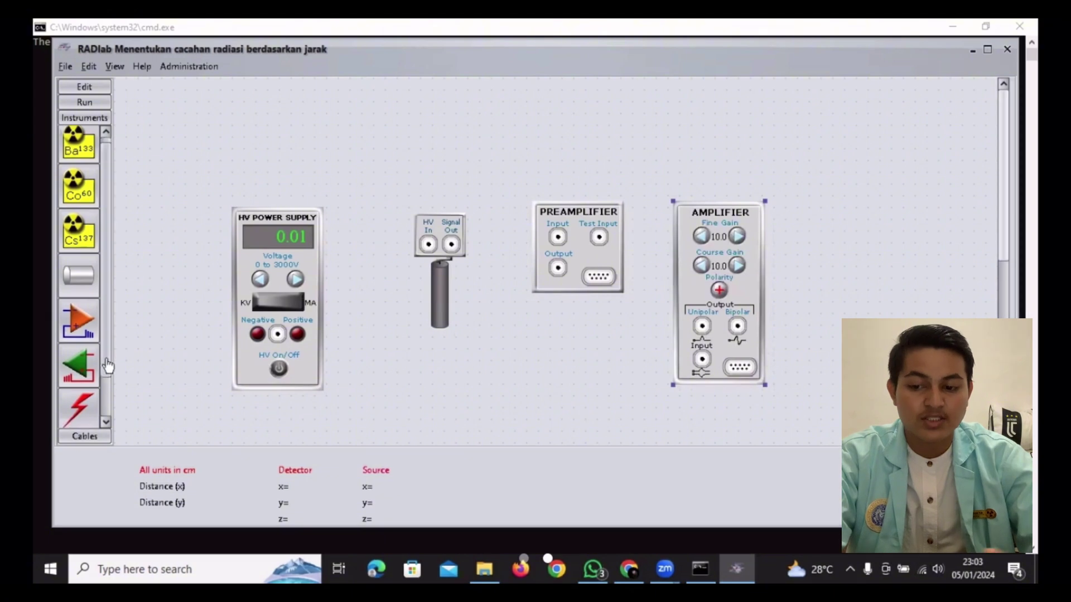
{"action": "left_click", "coordinate": [76, 408]}
{"action": "left_click", "coordinate": [830, 218]}
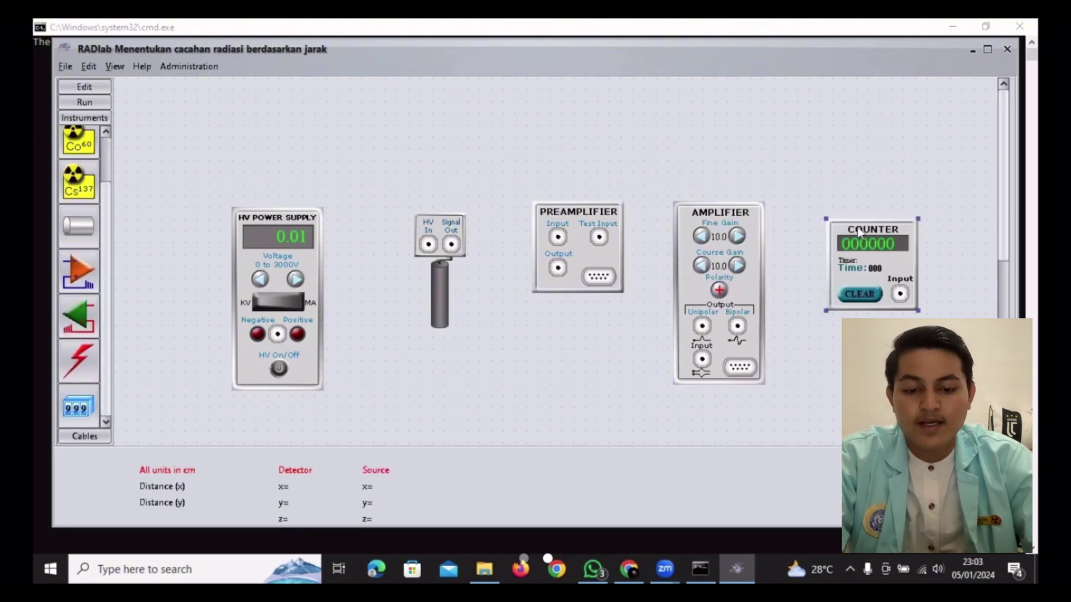
{"action": "left_click_drag", "start_coordinate": [859, 232], "coordinate": [859, 214]}
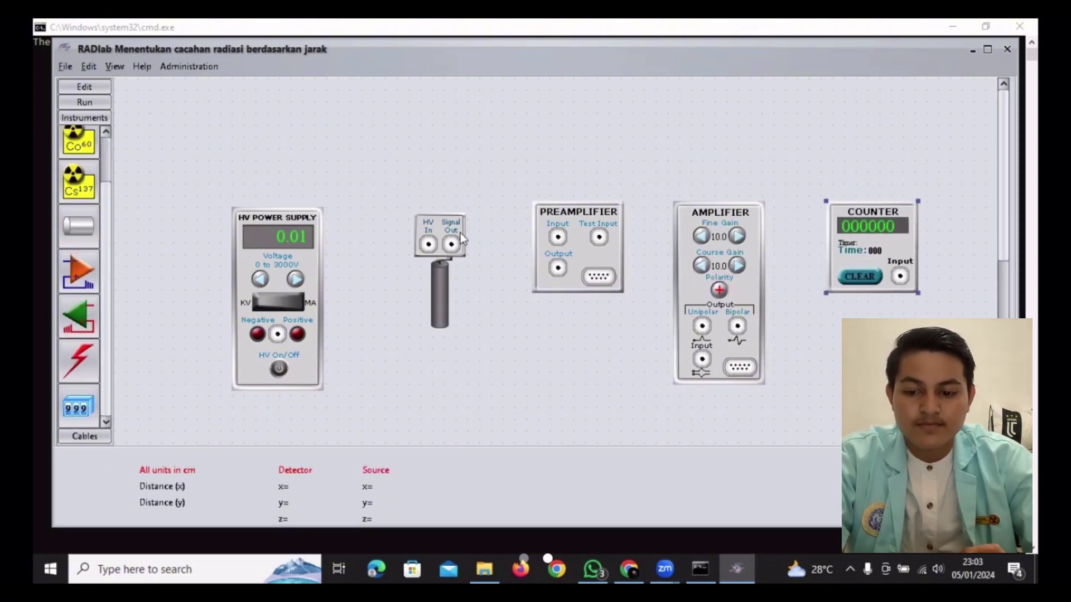
Connect the HV power supply's output port to the detector's HV In port with a red high-voltage cable.
{"action": "left_click", "coordinate": [84, 436]}
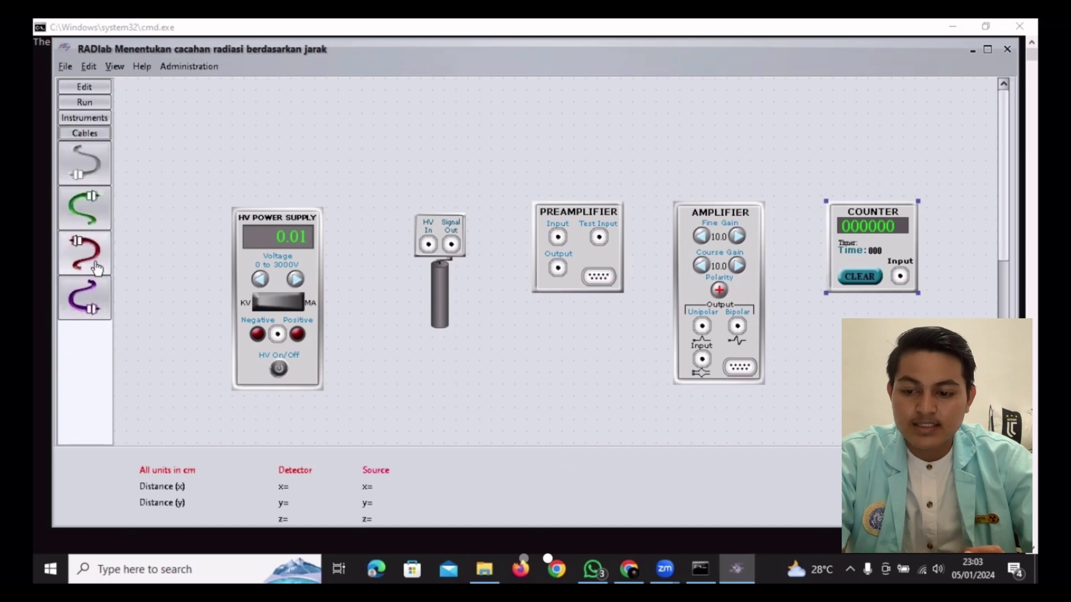
{"action": "left_click", "coordinate": [84, 297]}
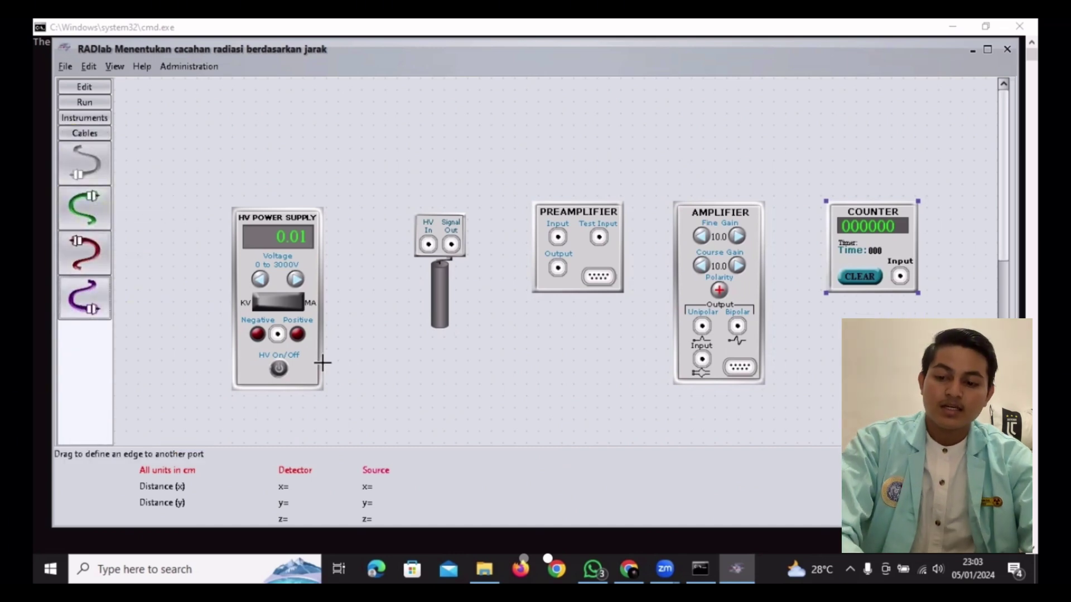
{"action": "left_click", "coordinate": [97, 265]}
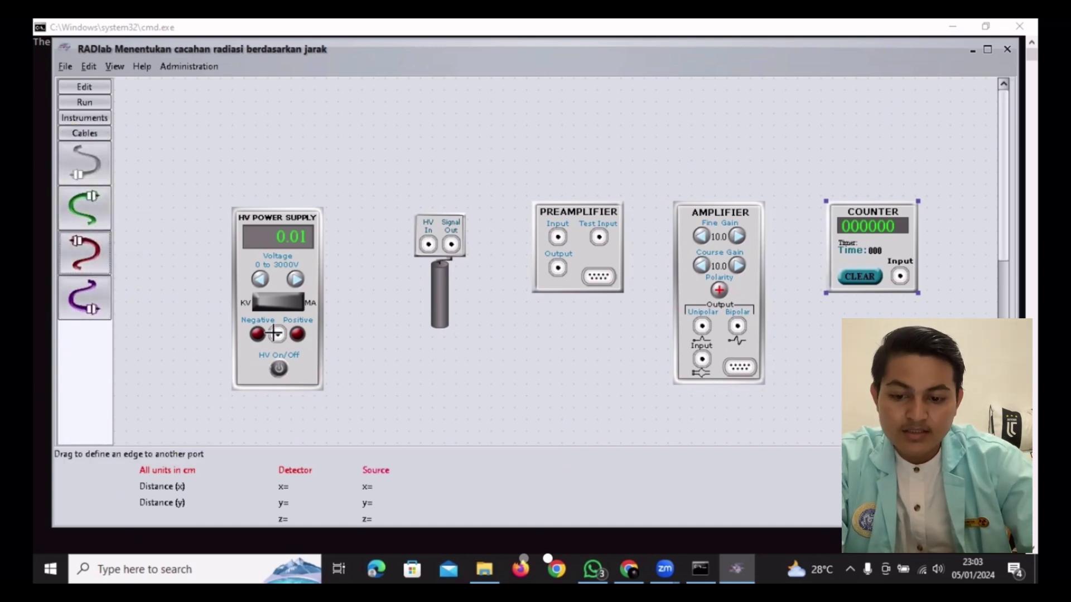
{"action": "left_click_drag", "start_coordinate": [274, 333], "coordinate": [429, 245]}
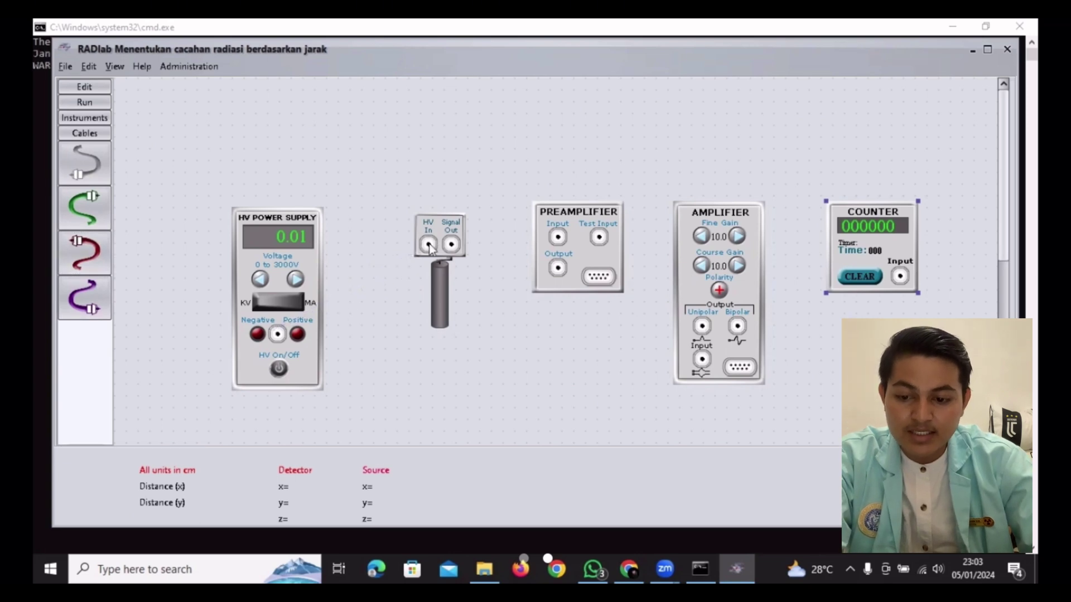
{"action": "left_click", "coordinate": [111, 266]}
{"action": "left_click_drag", "start_coordinate": [277, 333], "coordinate": [428, 245]}
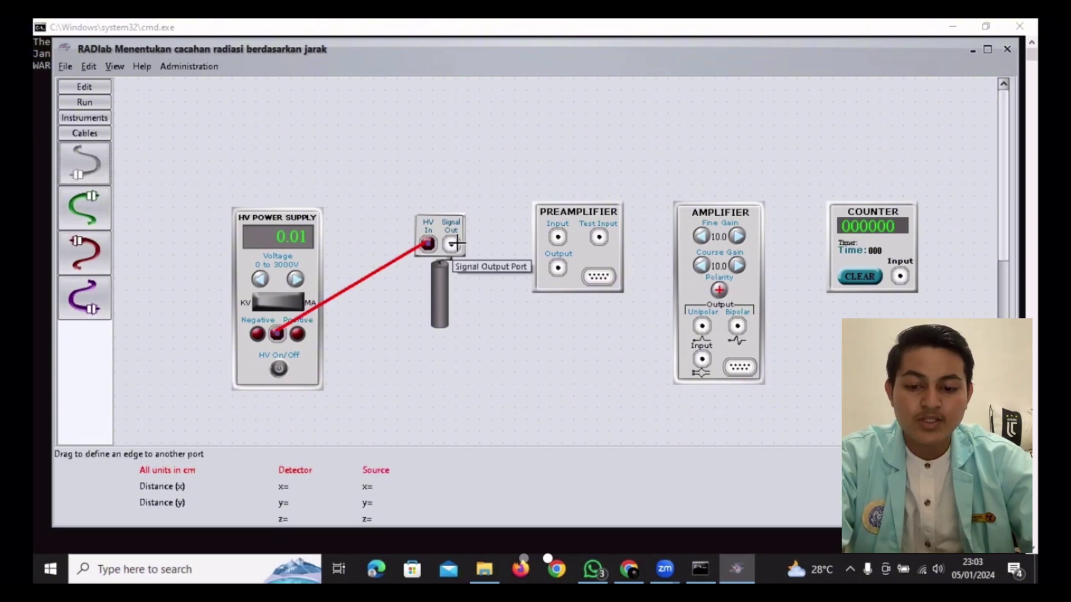
Wire the signal path from detector through preamplifier and the amplifier's unipolar output to the counter, and link the preamplifier and amplifier multi-pin ports.
{"action": "left_click_drag", "start_coordinate": [452, 244], "coordinate": [557, 238]}
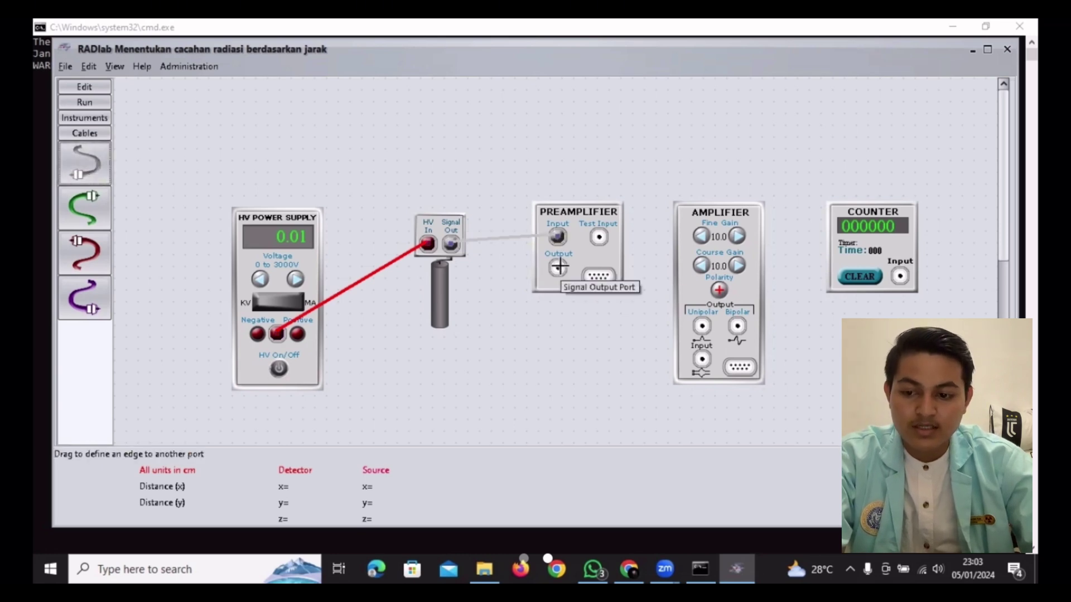
{"action": "left_click_drag", "start_coordinate": [558, 267], "coordinate": [702, 359]}
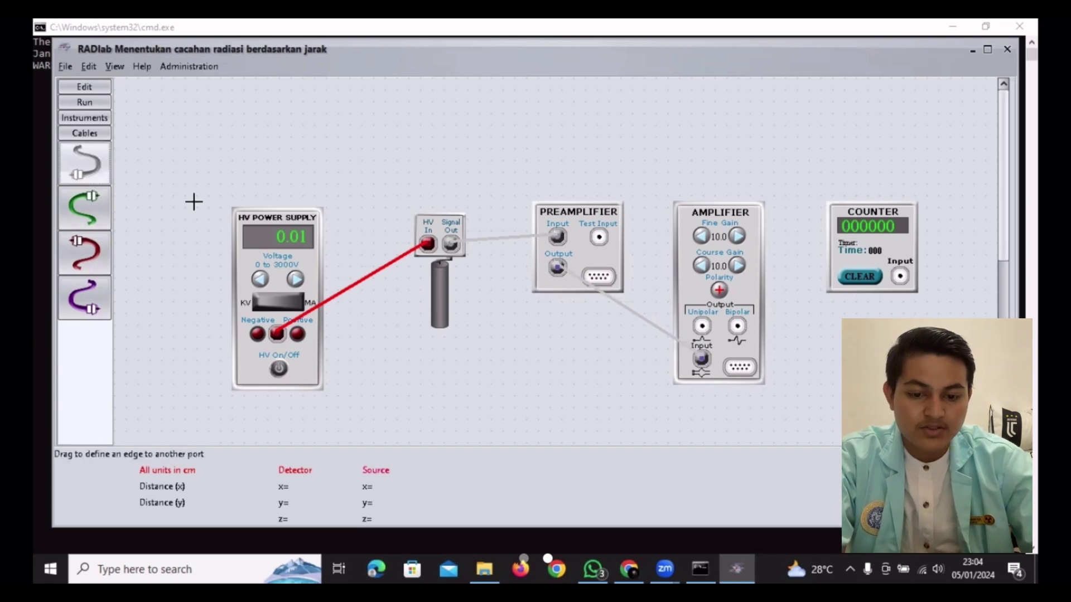
{"action": "left_click_drag", "start_coordinate": [702, 326], "coordinate": [900, 275]}
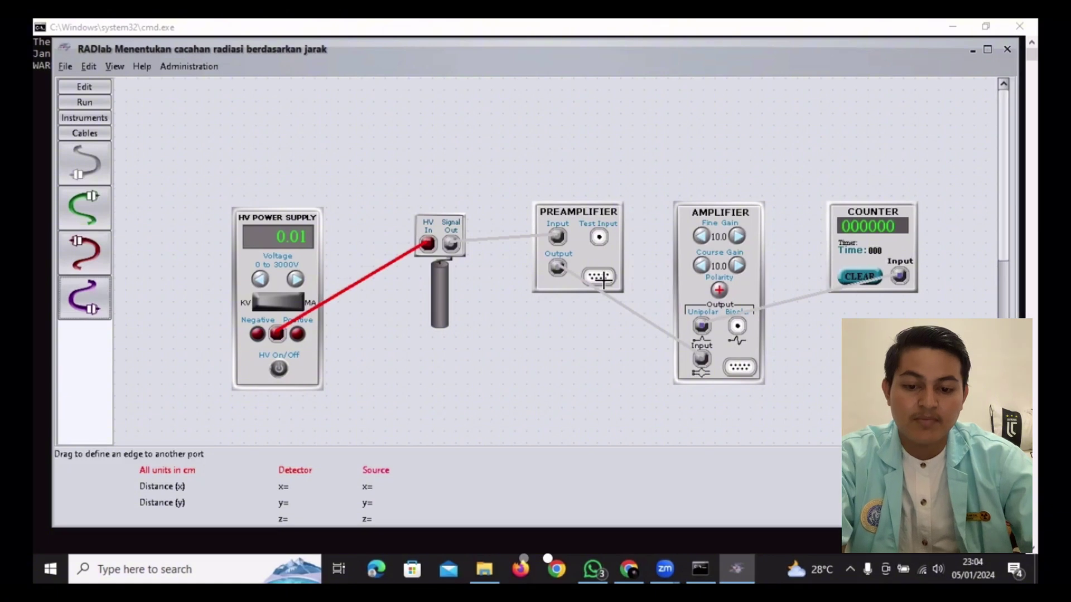
{"action": "left_click_drag", "start_coordinate": [599, 276], "coordinate": [740, 367]}
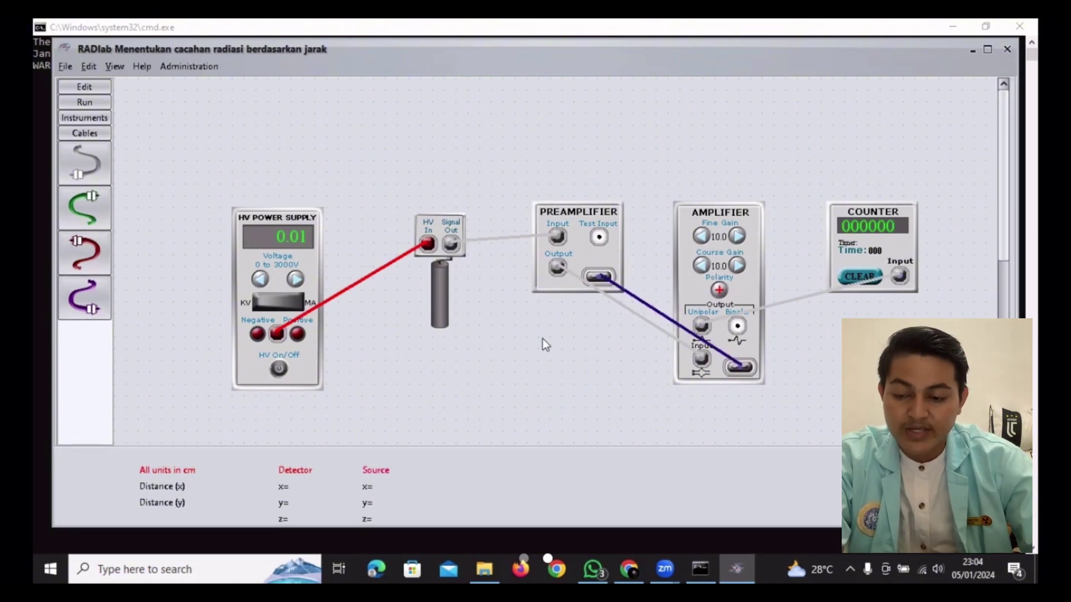
Place a Co-60 source on the workspace just below the detector tube.
{"action": "left_click", "coordinate": [97, 115]}
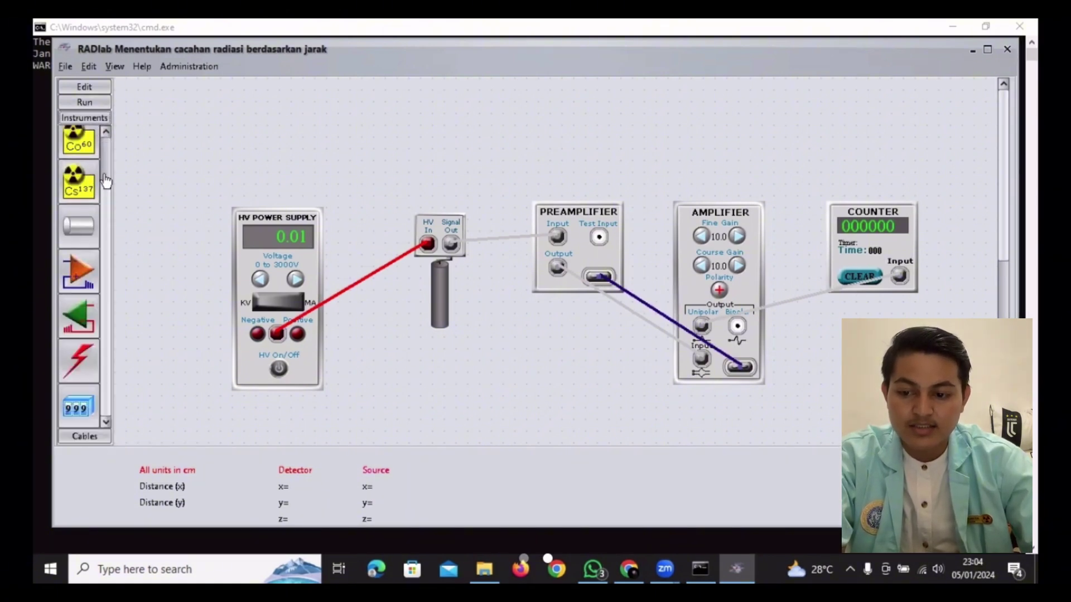
{"action": "scroll", "coordinate": [115, 204], "scroll_direction": "up", "scroll_amount": 1}
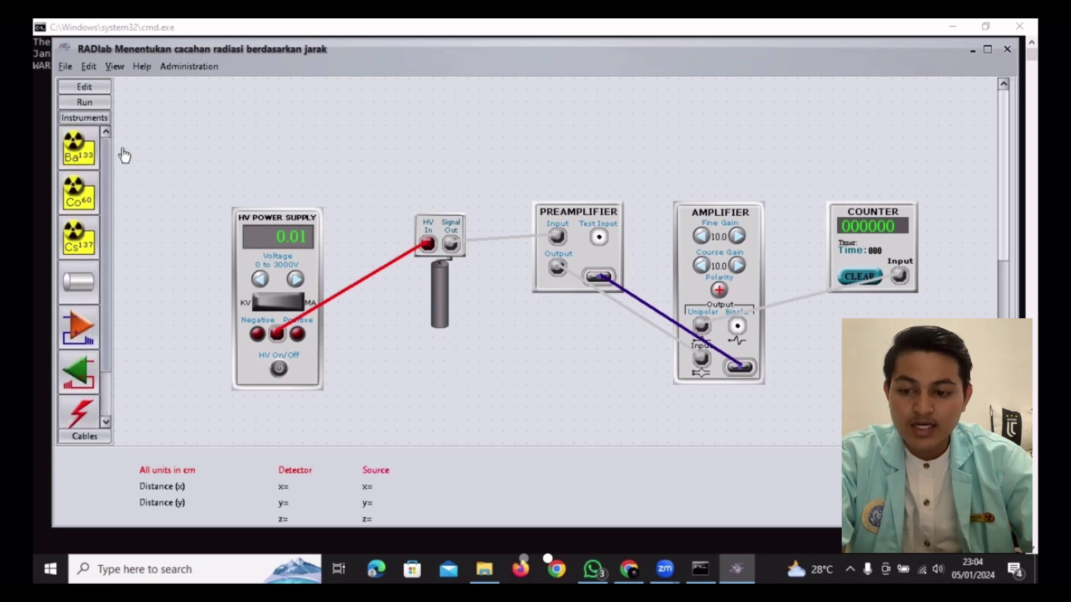
{"action": "left_click", "coordinate": [79, 192]}
{"action": "left_click", "coordinate": [442, 349]}
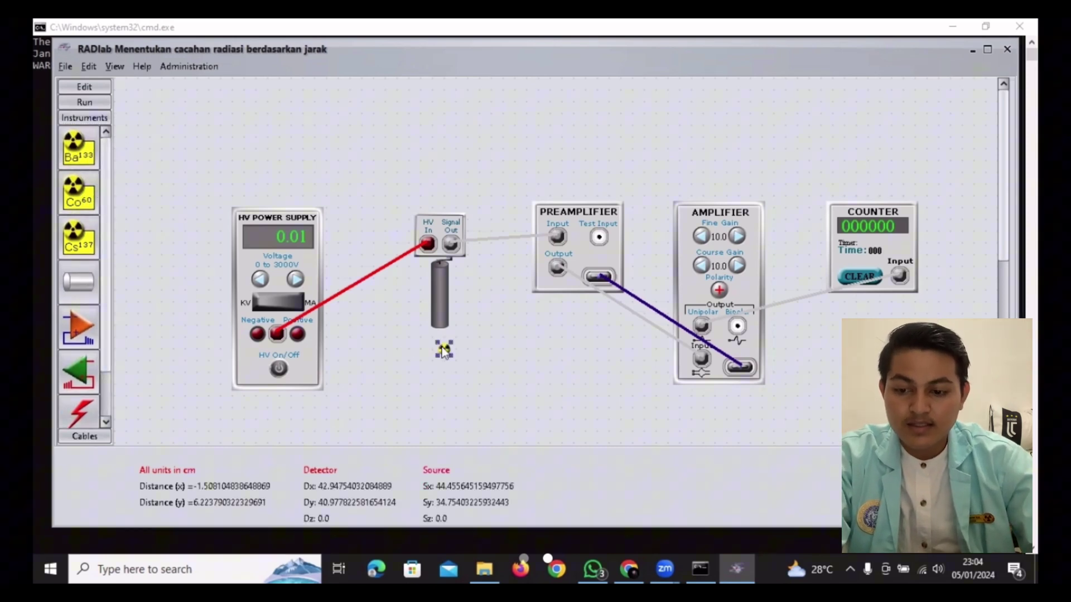
Move the Co-60 source to distances of about -2.10 cm in x and 5.04 cm in y from the detector.
{"action": "left_click_drag", "start_coordinate": [445, 351], "coordinate": [441, 347]}
{"action": "key", "text": "Right"}
{"action": "key", "text": "Right"}
{"action": "key", "text": "Right"}
{"action": "key", "text": "Right"}
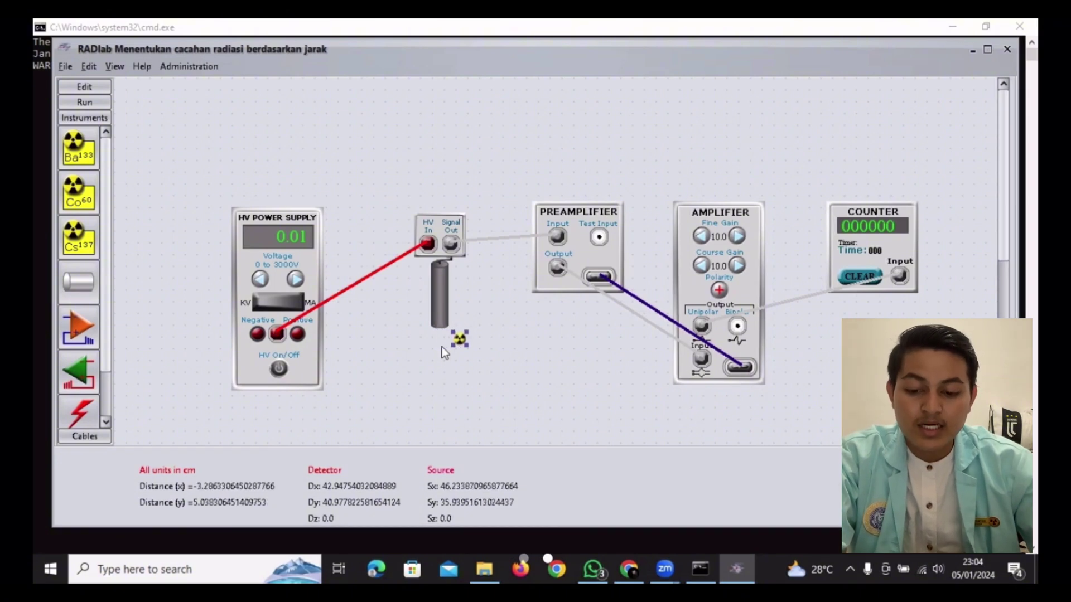
{"action": "key", "text": "Right"}
{"action": "key", "text": "Right"}
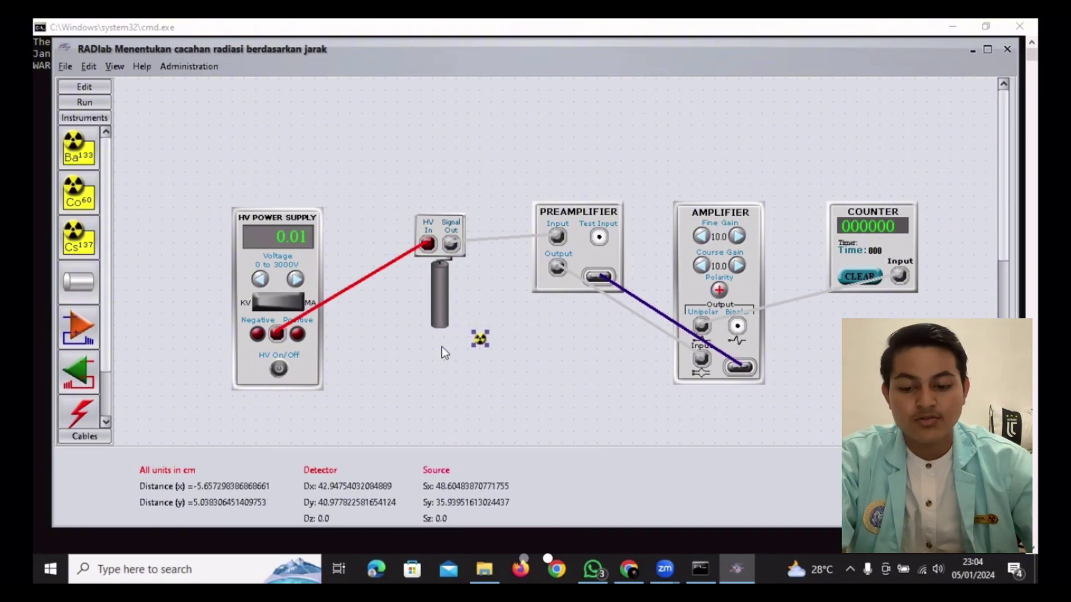
{"action": "key", "text": "Left"}
{"action": "key", "text": "Left"}
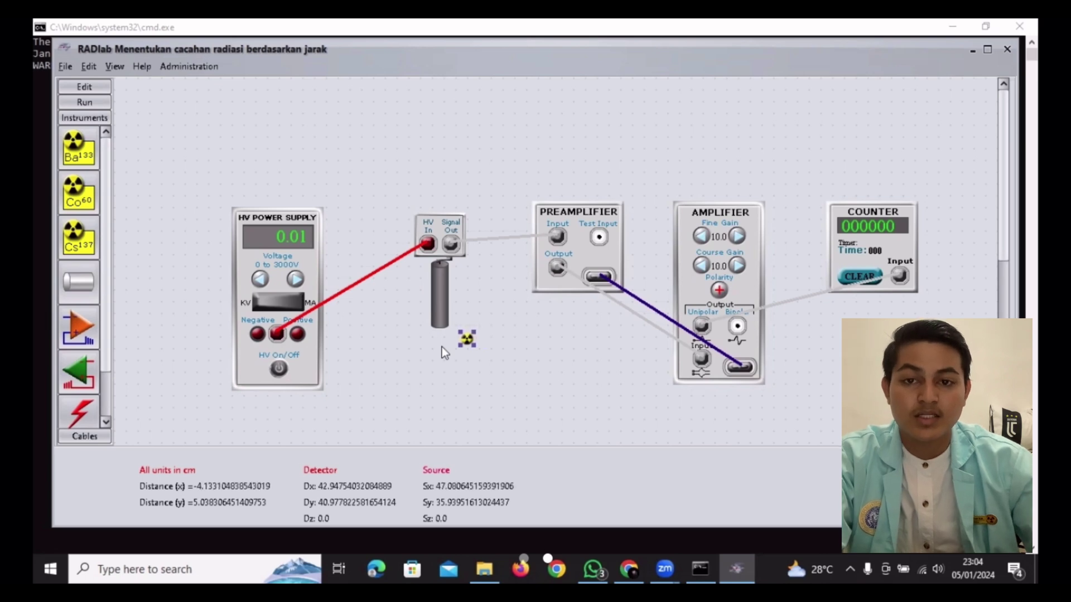
{"action": "key", "text": "Left"}
{"action": "key", "text": "Left"}
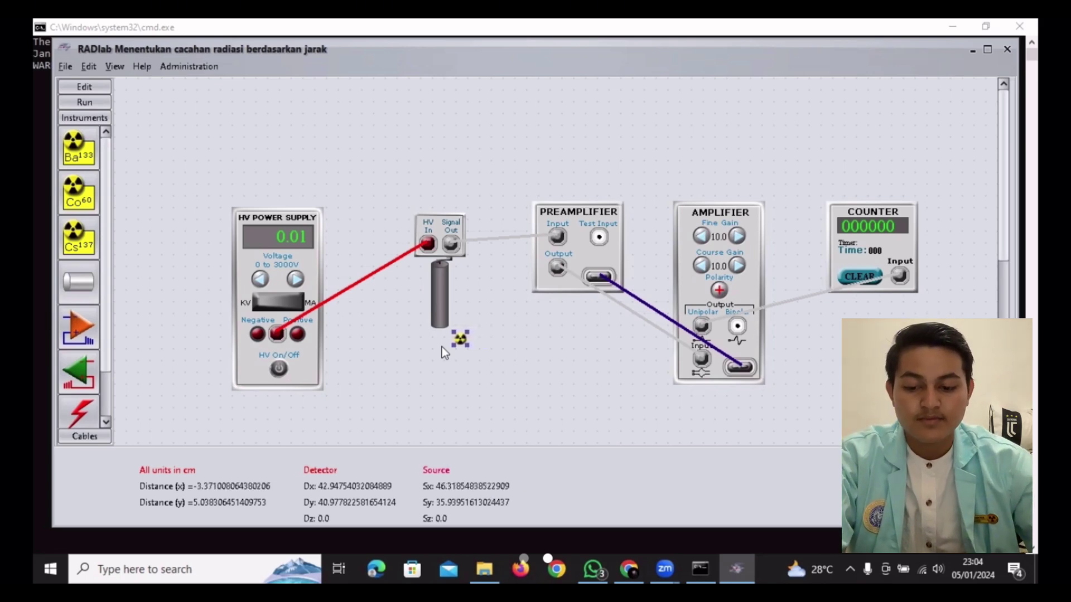
{"action": "key", "text": "Left"}
{"action": "key", "text": "Left"}
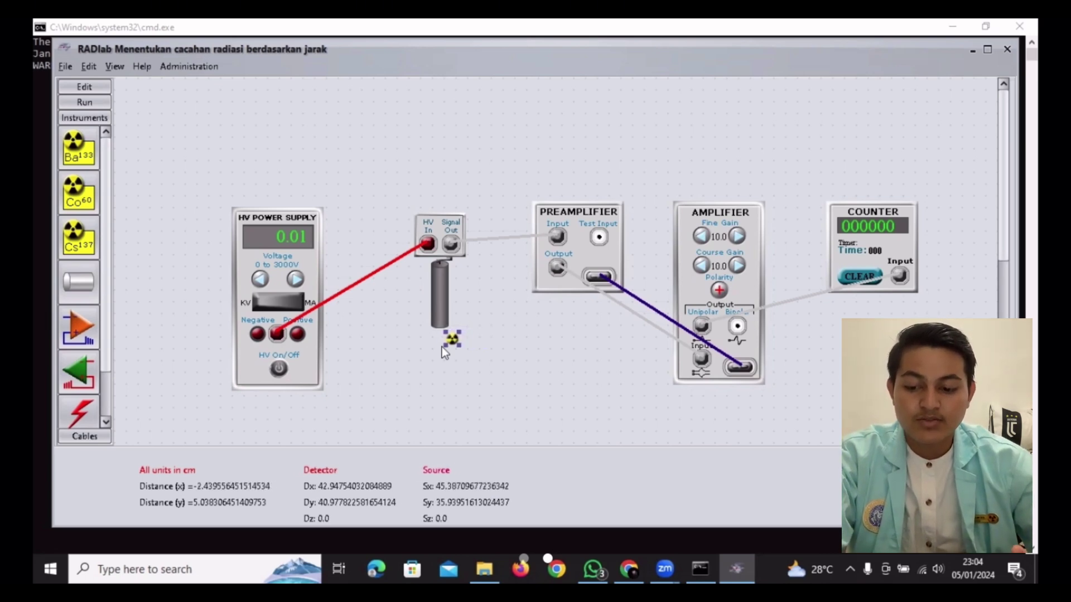
{"action": "key", "text": "Left"}
{"action": "key", "text": "Left"}
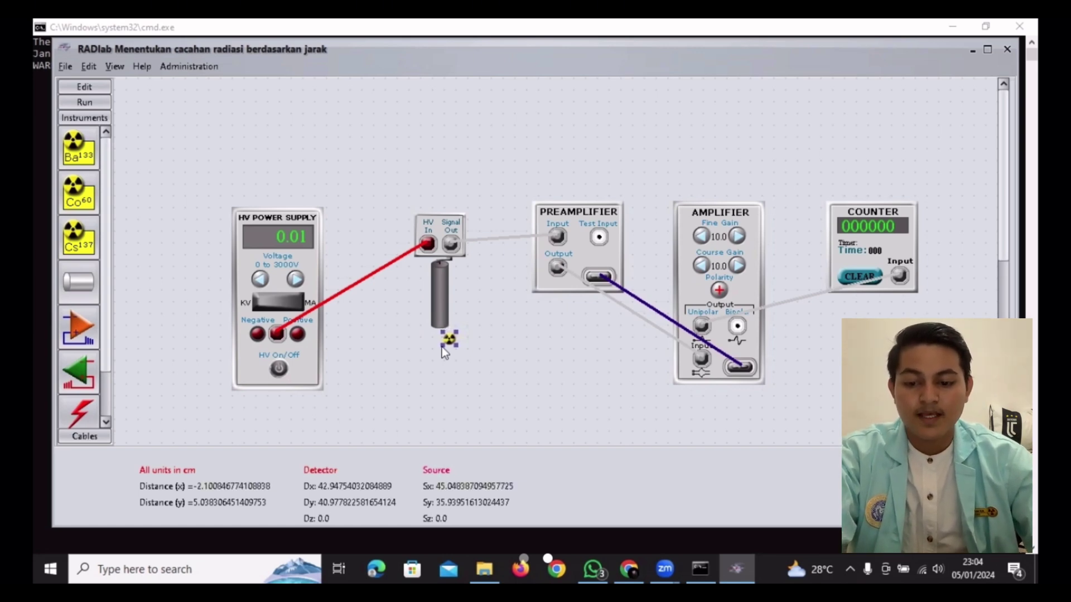
Switch on the HV power supply and set the counter's time to 60.
{"action": "left_click", "coordinate": [84, 102]}
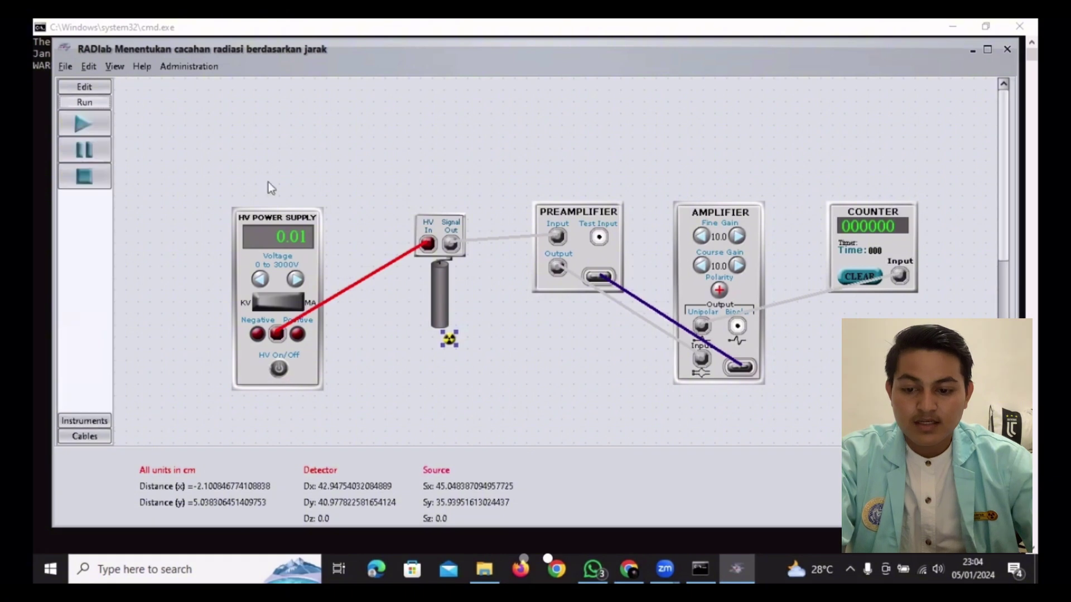
{"action": "left_click", "coordinate": [278, 369]}
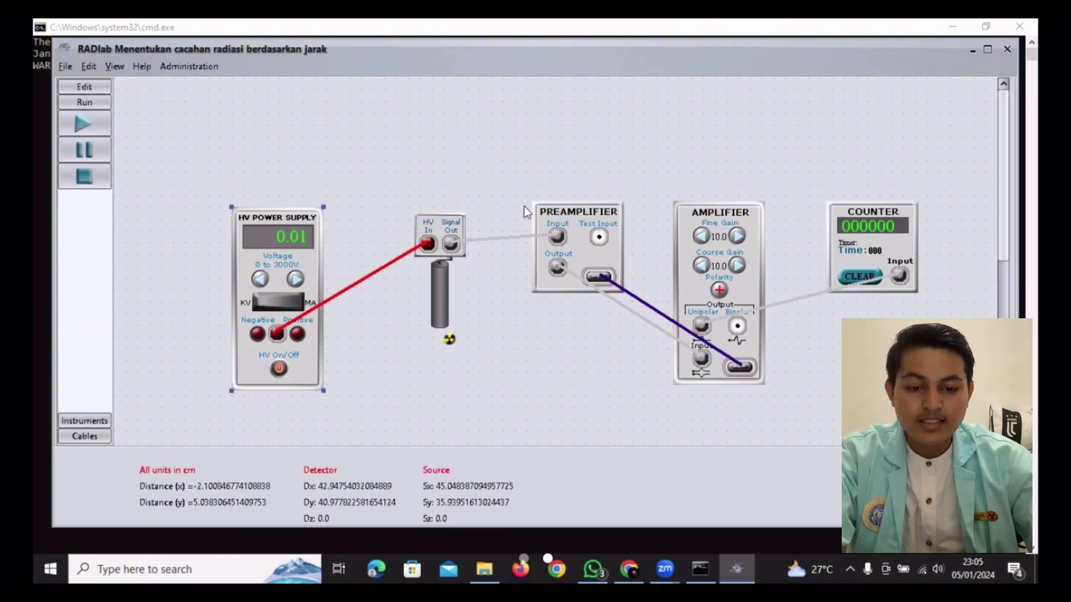
{"action": "left_click", "coordinate": [874, 248]}
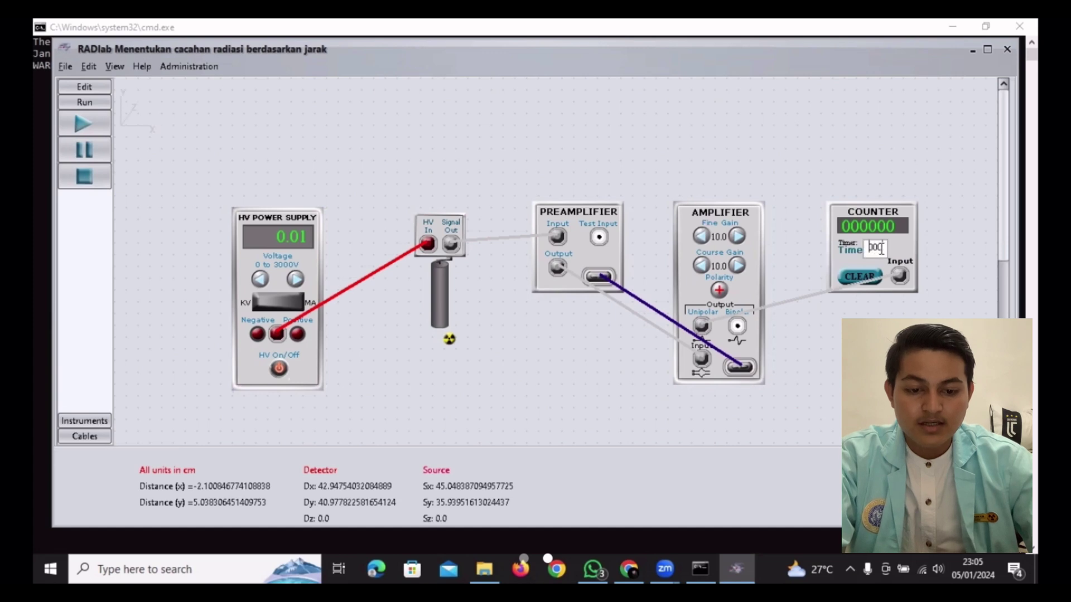
{"action": "type", "text": "60"}
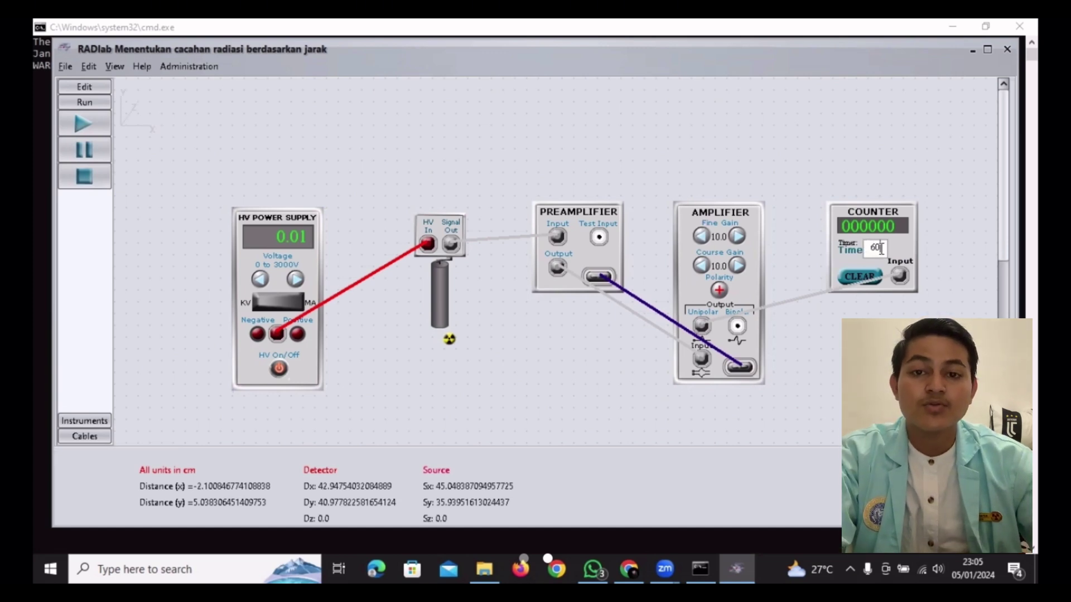
{"action": "key", "text": "Return"}
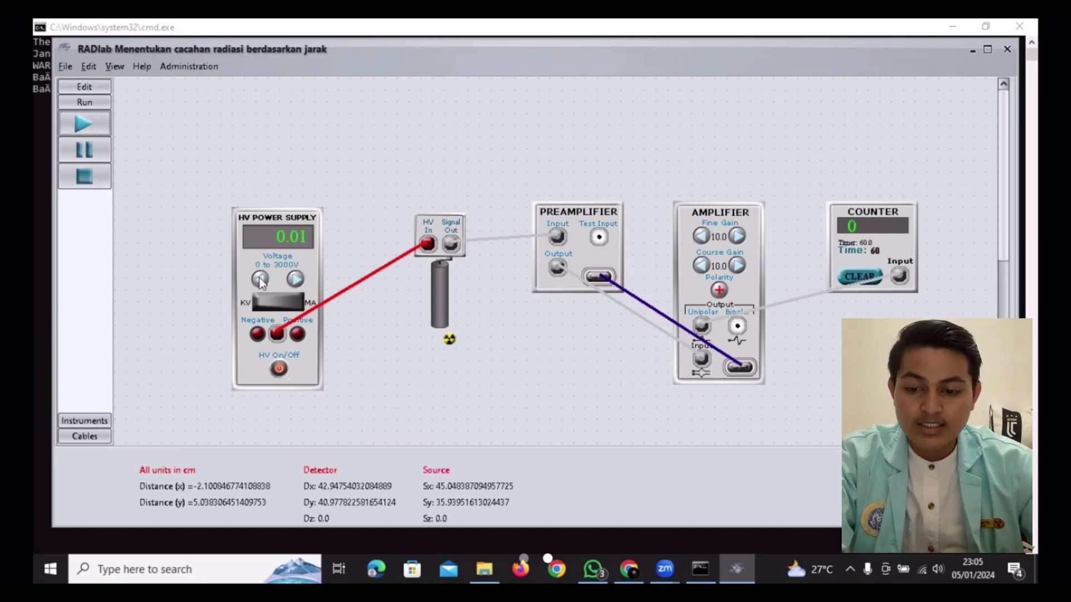
Set the voltage of the HV power supply to 1.00 kV.
{"action": "left_click", "coordinate": [260, 279]}
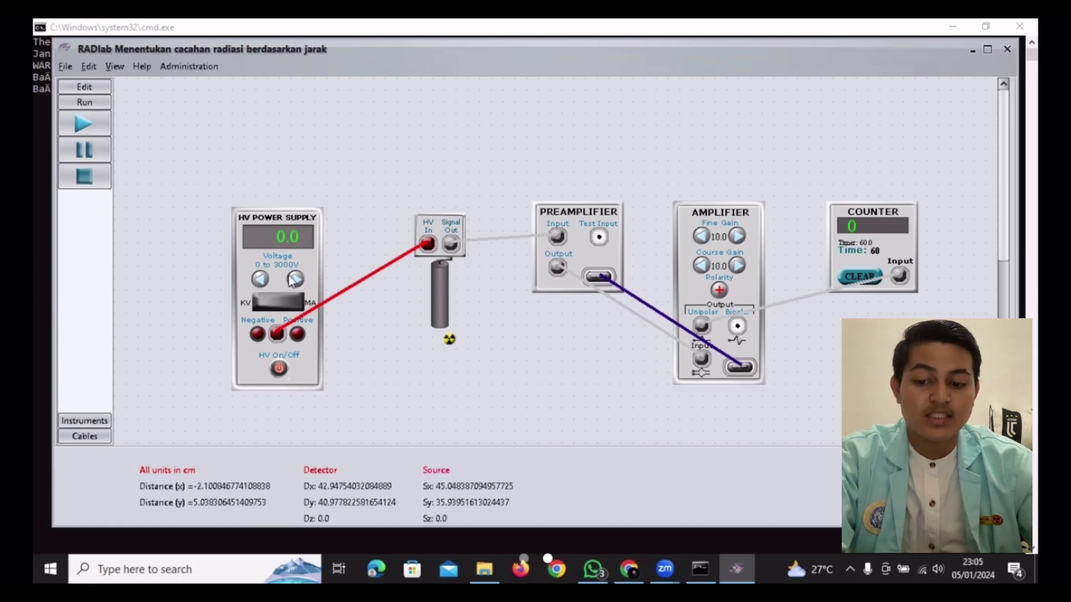
{"action": "left_click", "coordinate": [295, 279]}
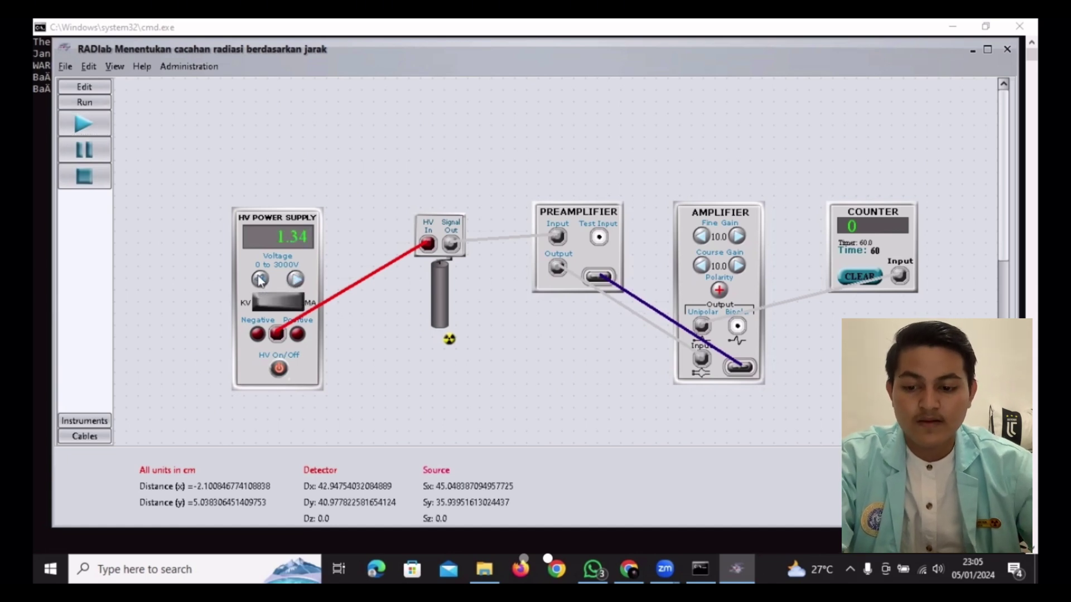
{"action": "left_click", "coordinate": [295, 279]}
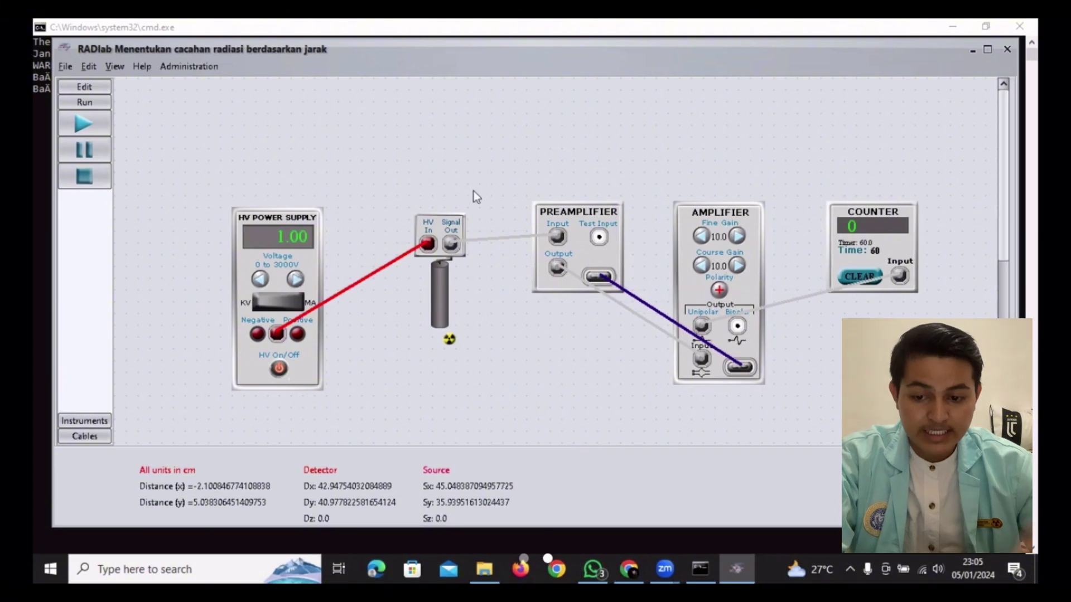
Run the 60-second count three times at the y distance of about 5.04 cm, stopping and clearing the counter between runs.
{"action": "left_click", "coordinate": [81, 177]}
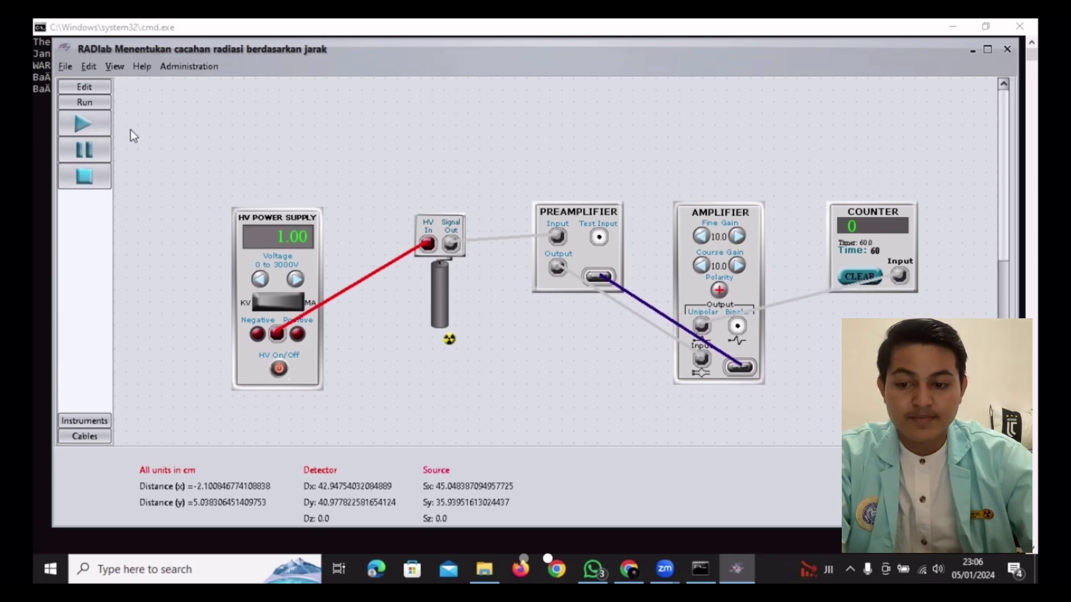
{"action": "left_click", "coordinate": [84, 124]}
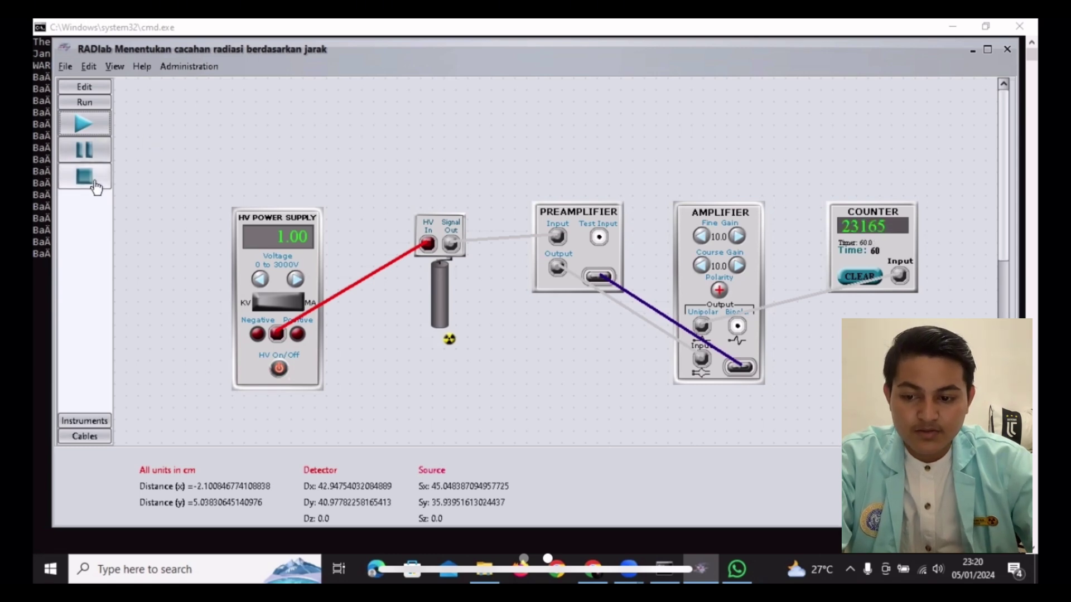
{"action": "left_click", "coordinate": [96, 186]}
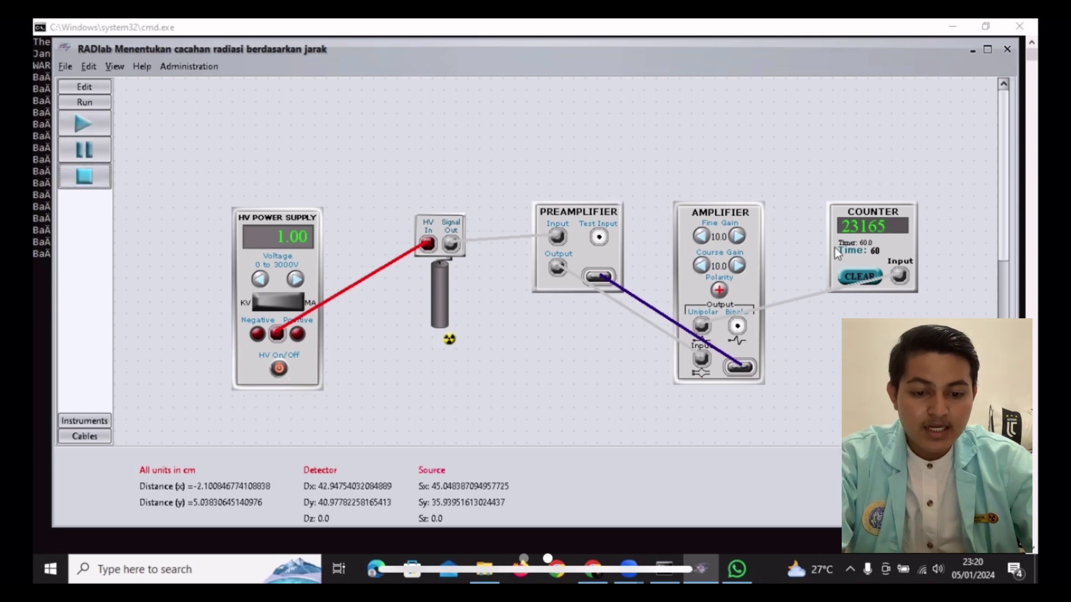
{"action": "left_click", "coordinate": [847, 277]}
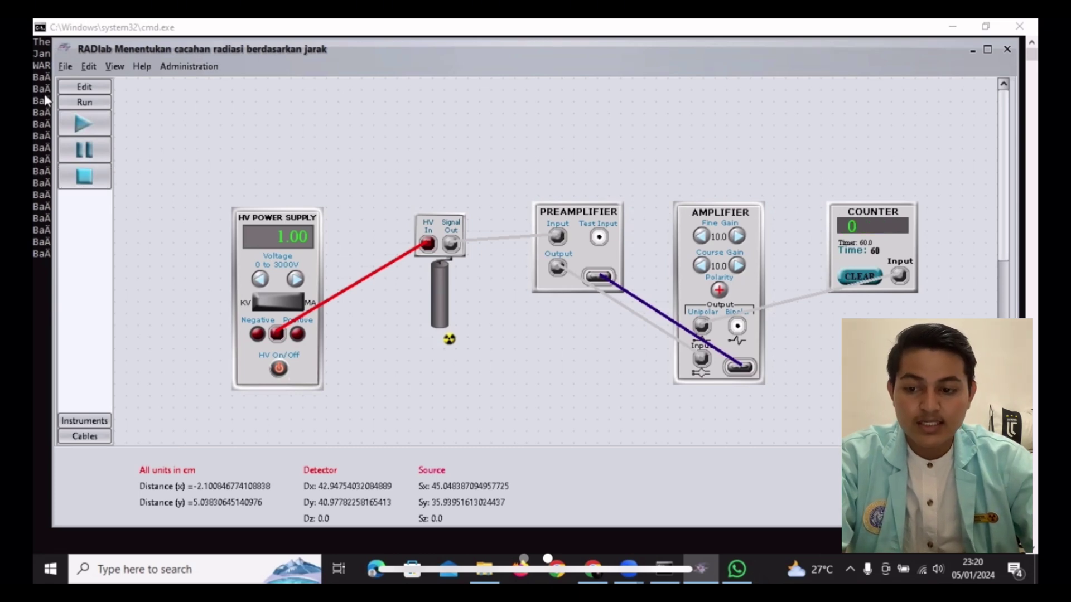
{"action": "left_click", "coordinate": [83, 124]}
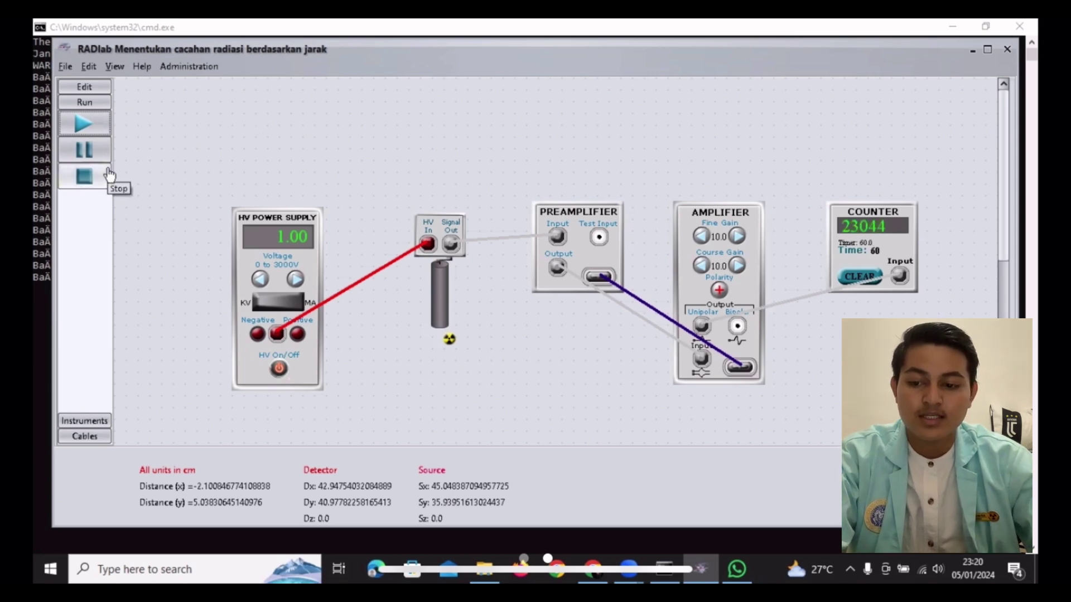
{"action": "left_click", "coordinate": [109, 175]}
{"action": "left_click", "coordinate": [866, 277]}
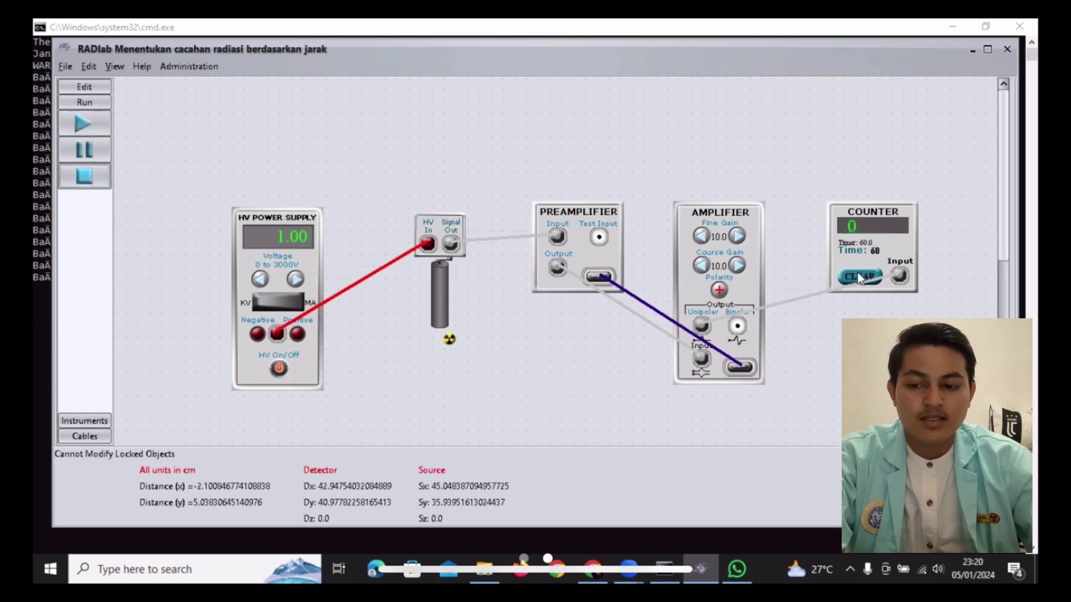
{"action": "left_click", "coordinate": [112, 123]}
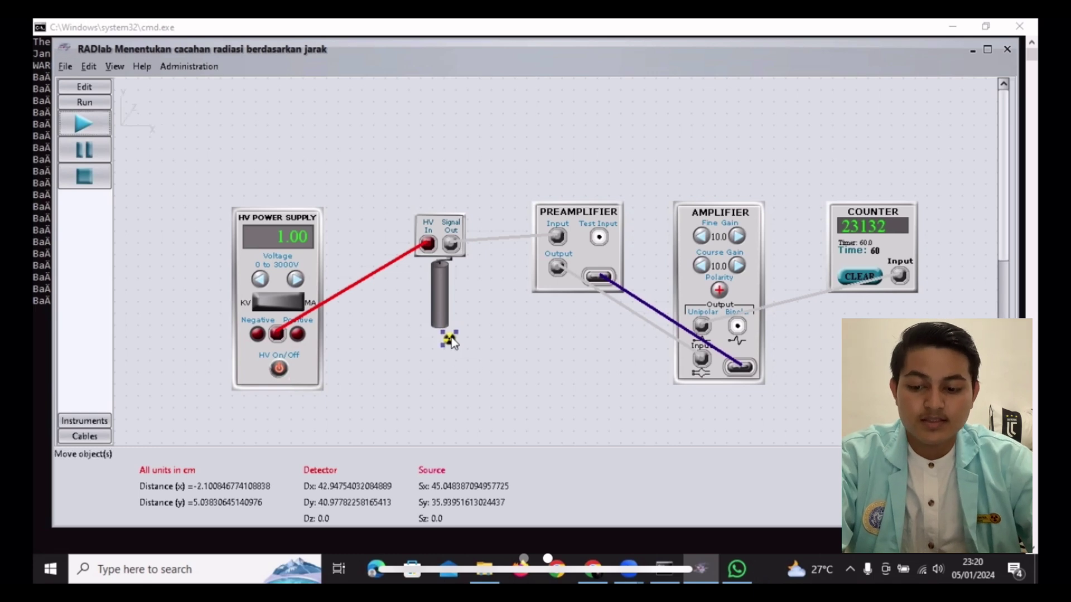
Move the Co-60 source straight down to a y distance of about 10.03 cm from the detector.
{"action": "left_click_drag", "start_coordinate": [450, 340], "coordinate": [452, 341]}
{"action": "key", "text": "Down"}
{"action": "key", "text": "Down"}
{"action": "key", "text": "Down"}
{"action": "key", "text": "Down"}
{"action": "key", "text": "Down"}
{"action": "key", "text": "Down"}
{"action": "key", "text": "Down"}
{"action": "key", "text": "Down"}
{"action": "key", "text": "Down"}
{"action": "key", "text": "Down"}
{"action": "key", "text": "Down"}
{"action": "key", "text": "Down"}
{"action": "key", "text": "Down"}
{"action": "key", "text": "Down"}
{"action": "key", "text": "Down"}
{"action": "key", "text": "Down"}
{"action": "key", "text": "Down"}
{"action": "key", "text": "Down"}
{"action": "key", "text": "Down"}
{"action": "key", "text": "Down"}
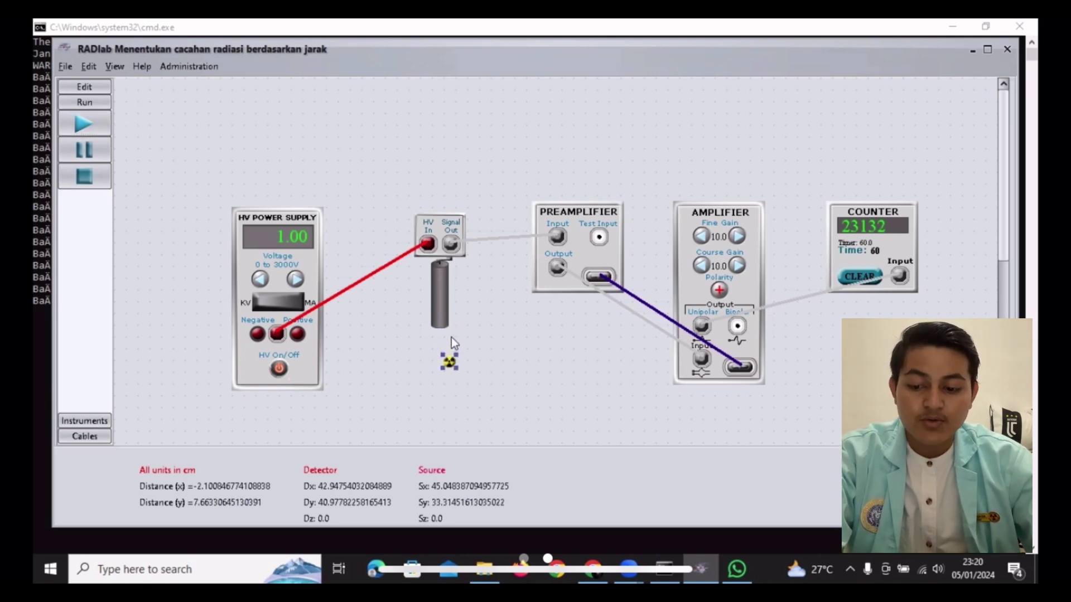
{"action": "key", "text": "Down"}
{"action": "key", "text": "Down"}
{"action": "key", "text": "Down"}
{"action": "key", "text": "Down"}
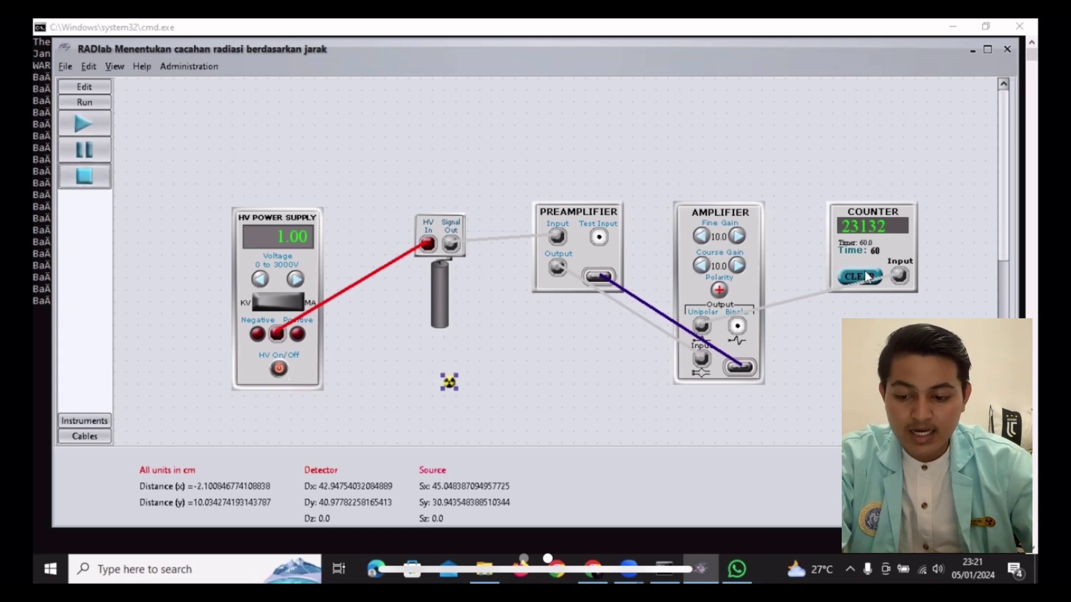
Run a 60-second count with the source at the 10.03 cm distance, and clear the counter.
{"action": "left_click", "coordinate": [84, 176]}
{"action": "left_click", "coordinate": [82, 123]}
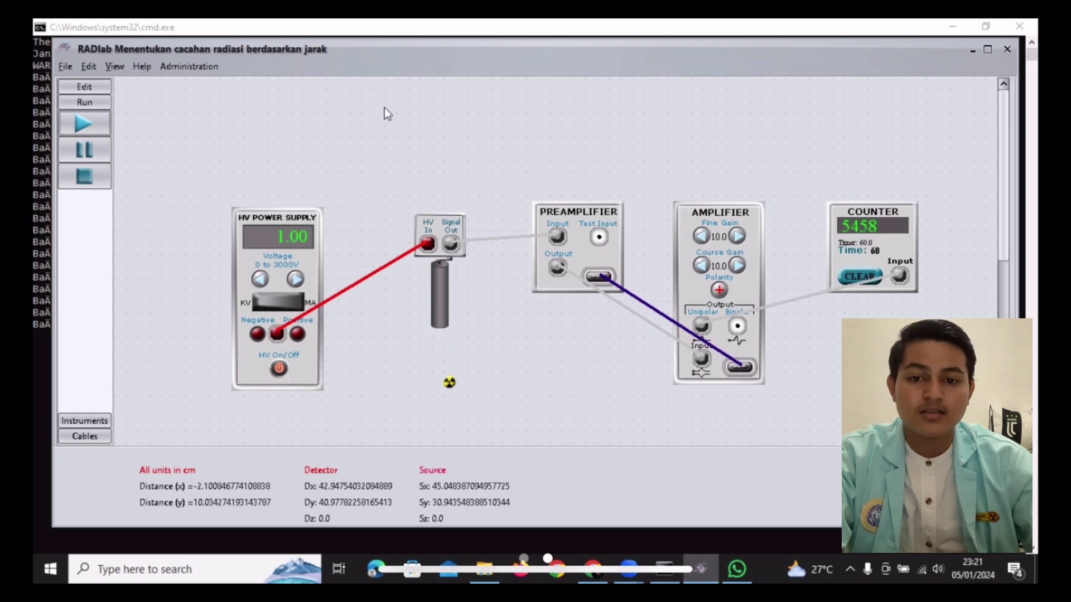
{"action": "left_click", "coordinate": [858, 276]}
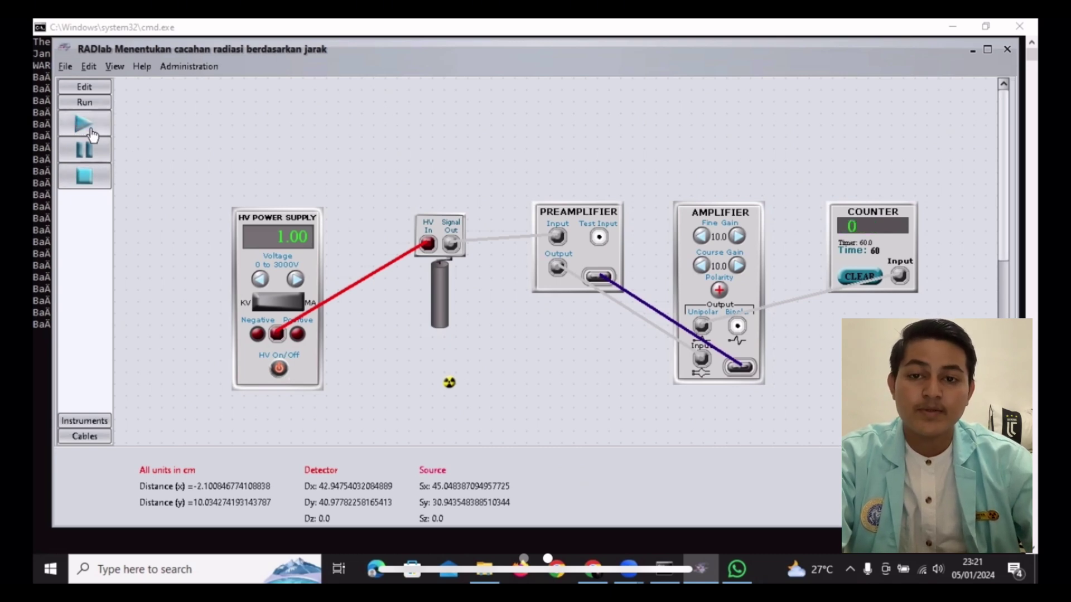